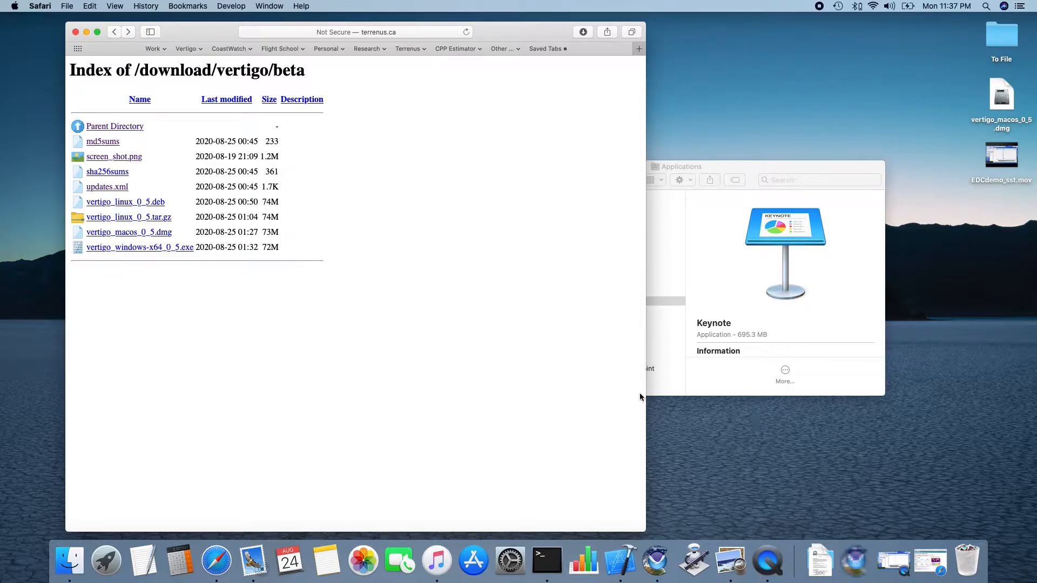
Step: Restore the minimized CoastWatch Data Analysis Tool window and move it so its whole map and status line are in view
left_click(853, 562)
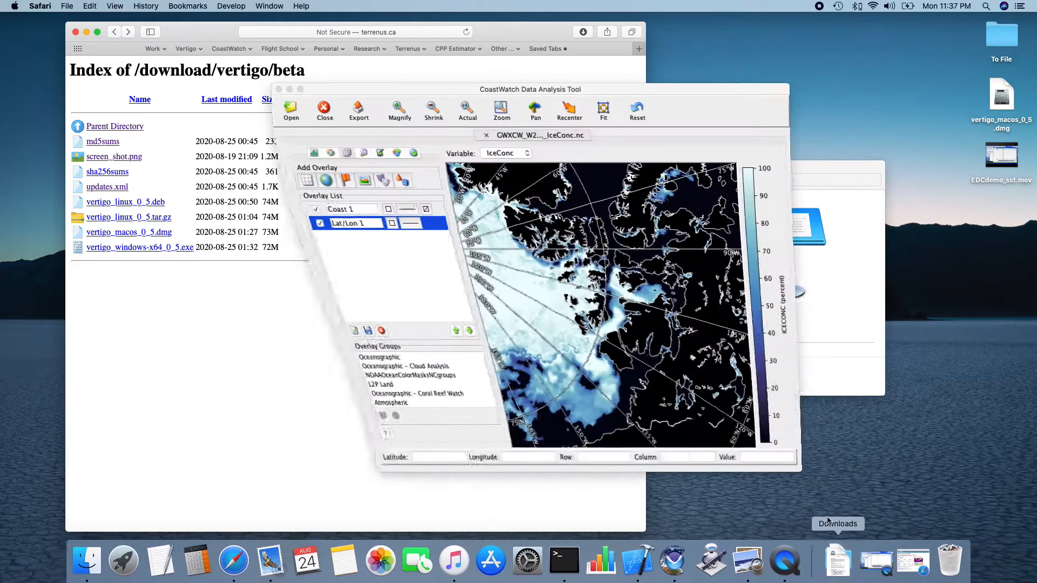
left_click_drag(661, 93, 633, 75)
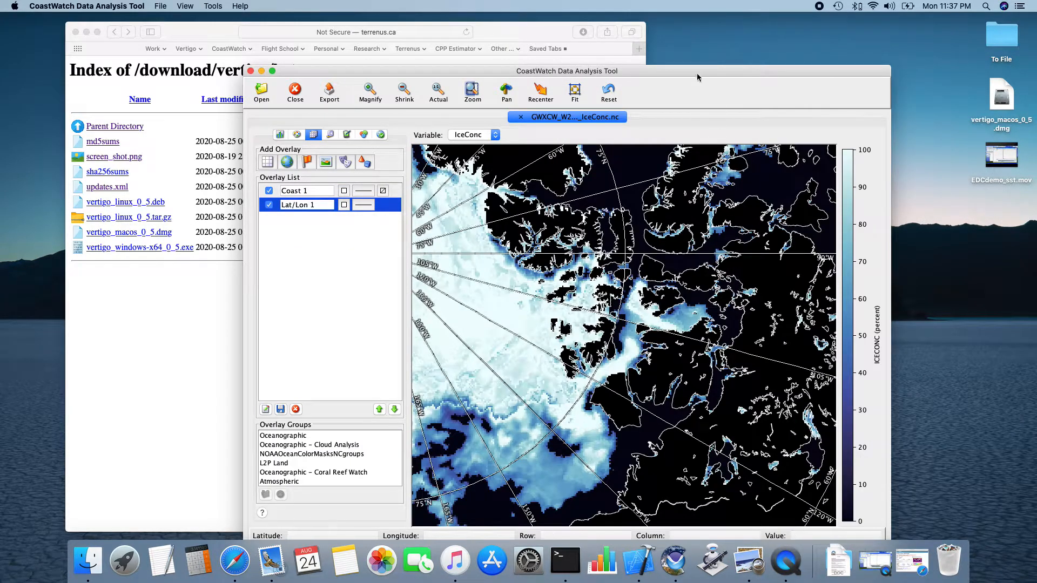
left_click_drag(693, 73, 658, 46)
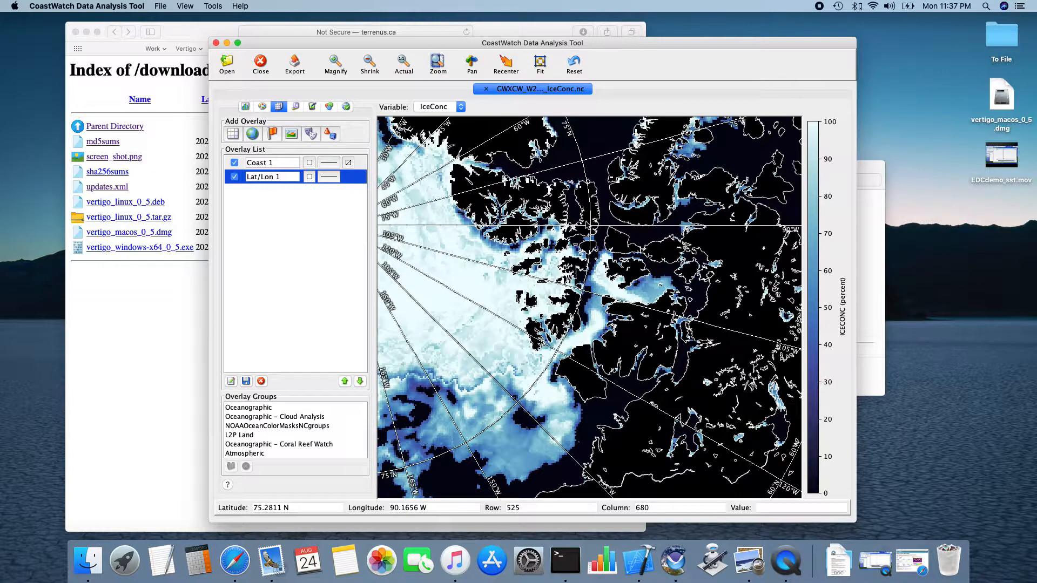
Step: Examine the IceConc map over the Arctic at several magnifications, from actual size to a zoomed-in area, and minimize the window
left_click(402, 64)
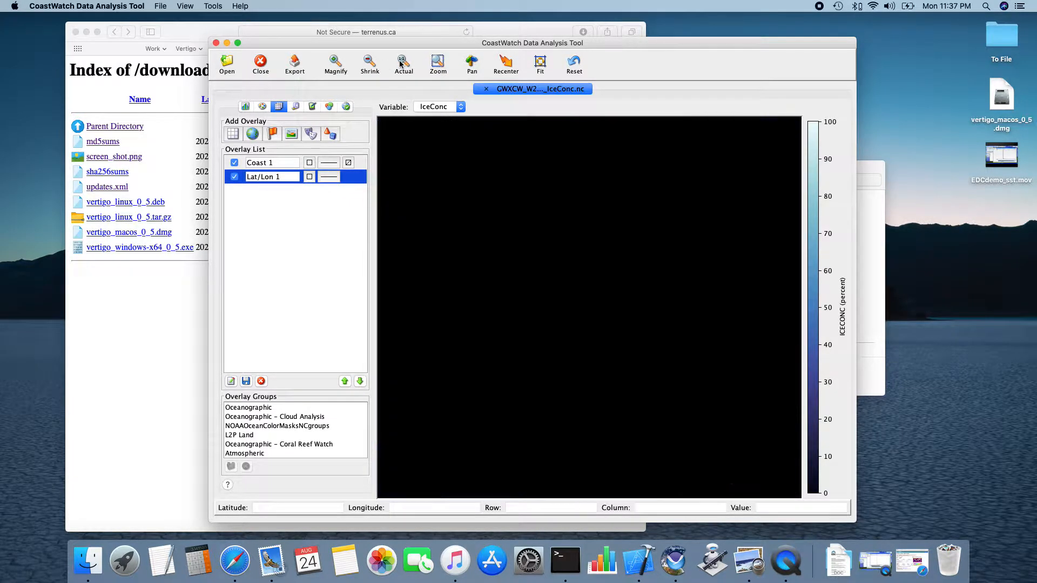
left_click(371, 64)
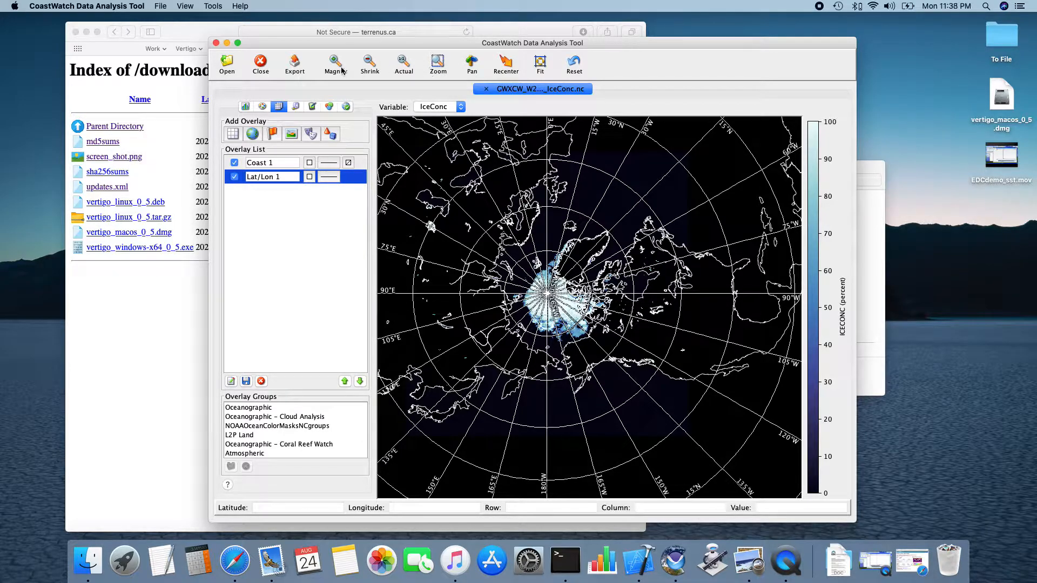
left_click(438, 65)
left_click_drag(532, 263, 615, 336)
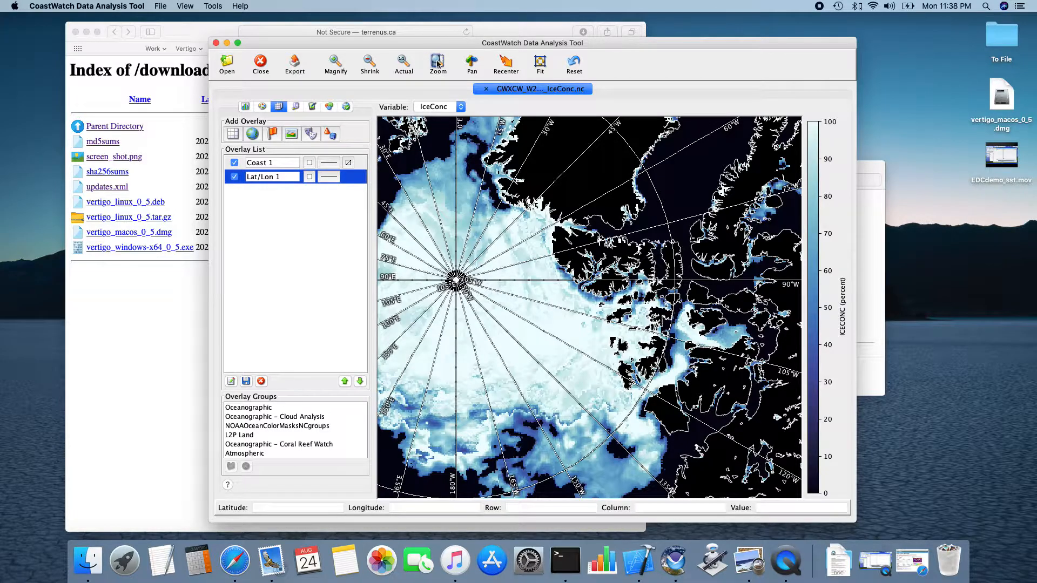
left_click_drag(493, 183, 716, 406)
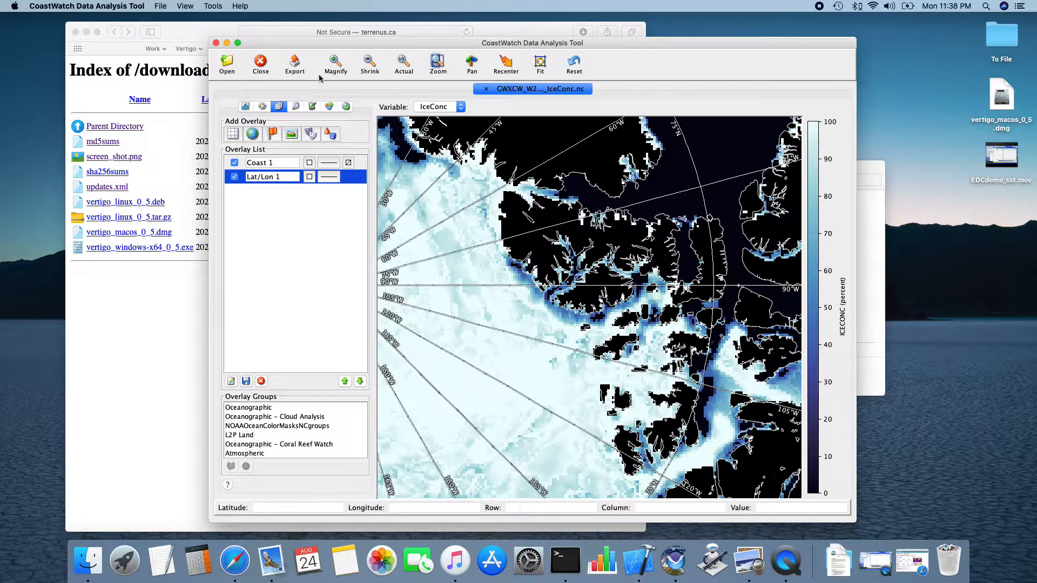
left_click(368, 67)
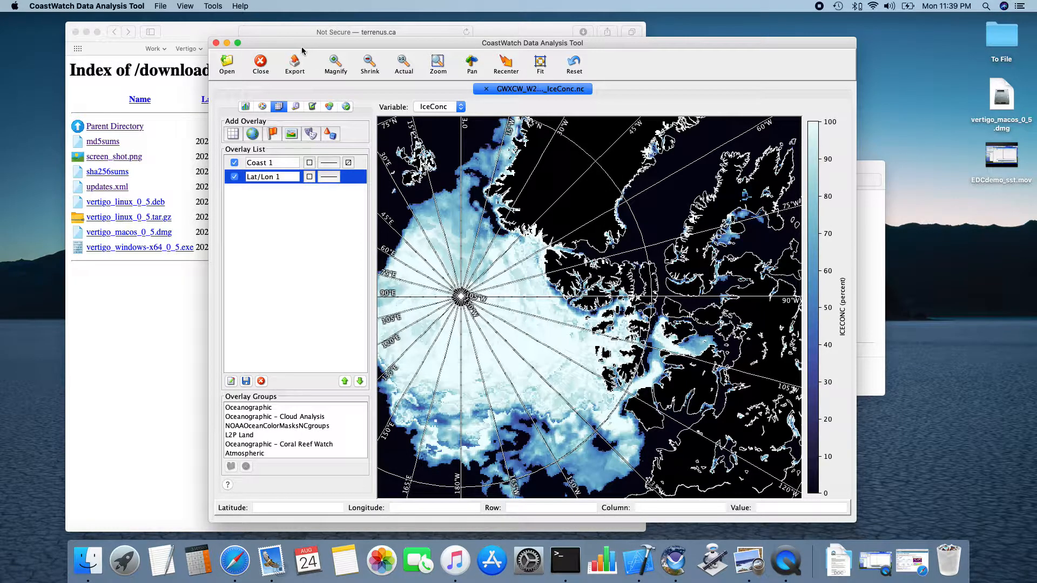
left_click(227, 42)
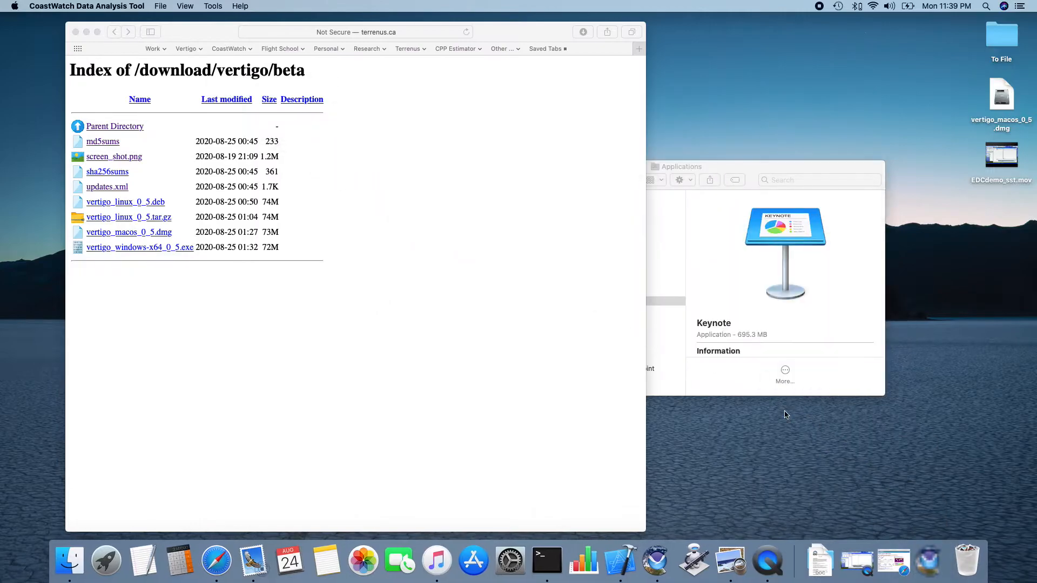
Step: Restore the EDCdemo_sst.mov video in QuickTime Player, watch part of the Environmental Data Connector demo, and minimize it
left_click(858, 560)
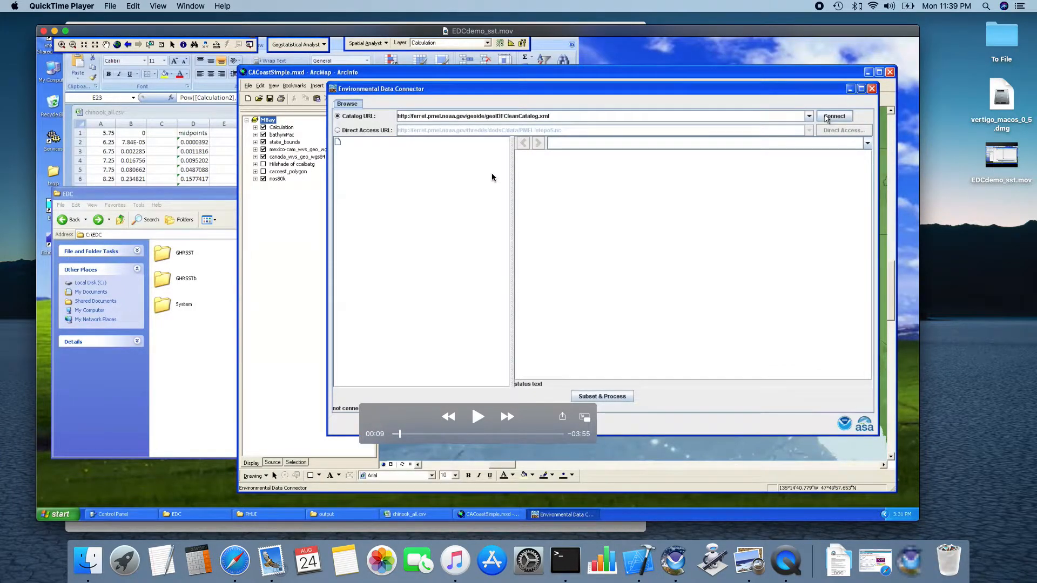
key("space")
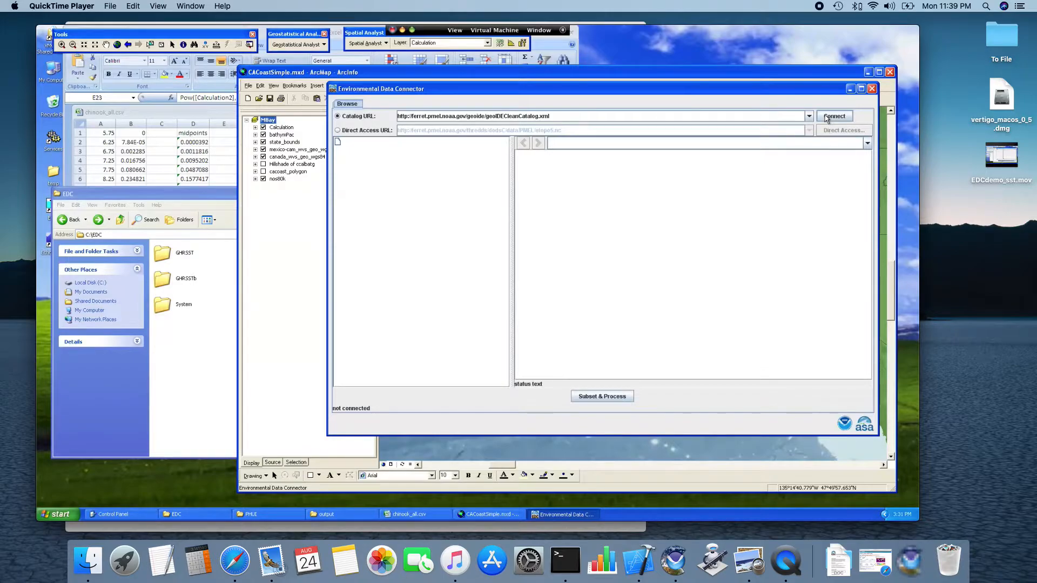
mouse_move(455, 131)
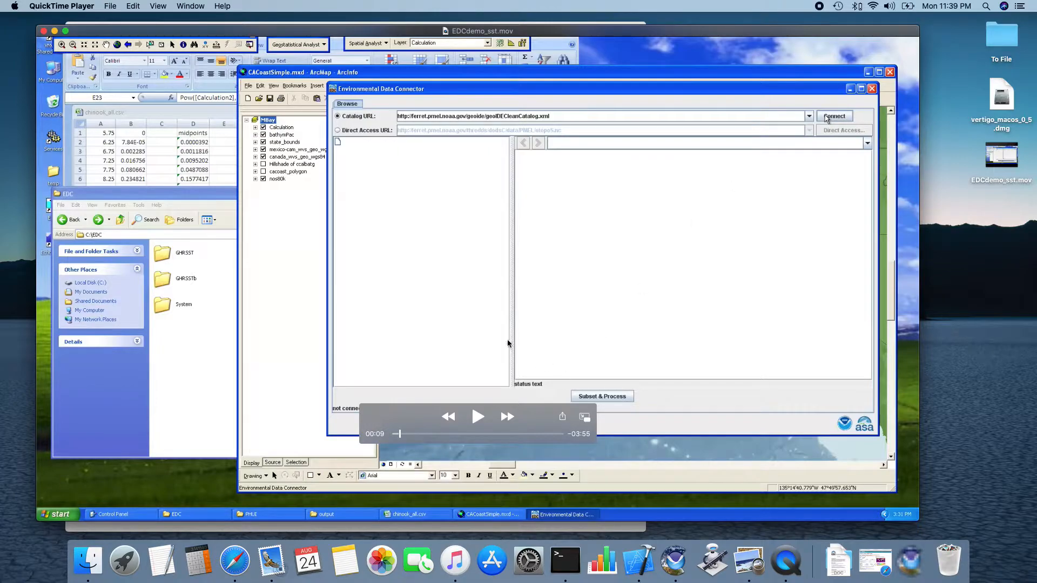
left_click_drag(535, 427, 550, 461)
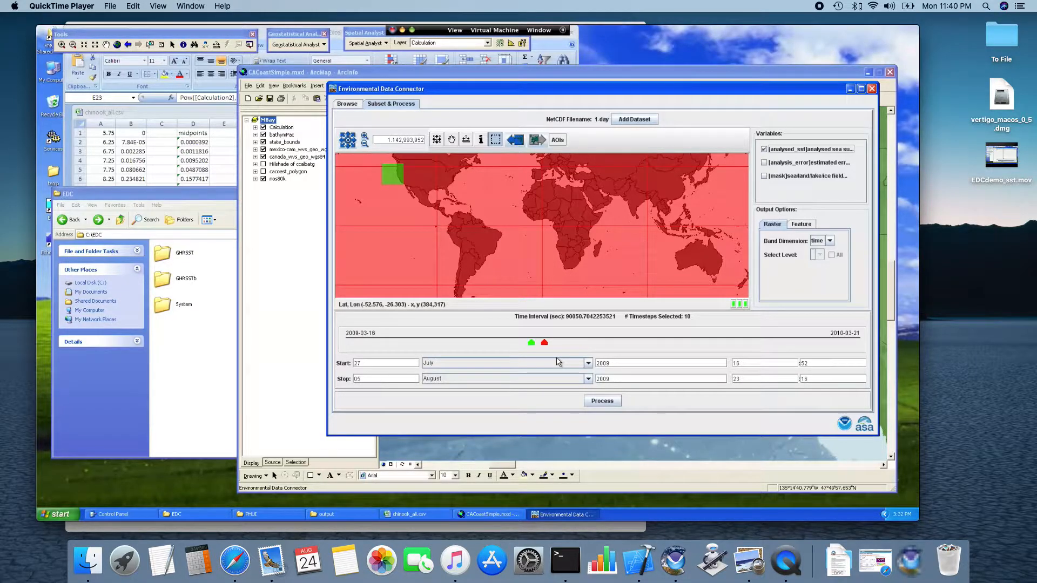
mouse_move(609, 225)
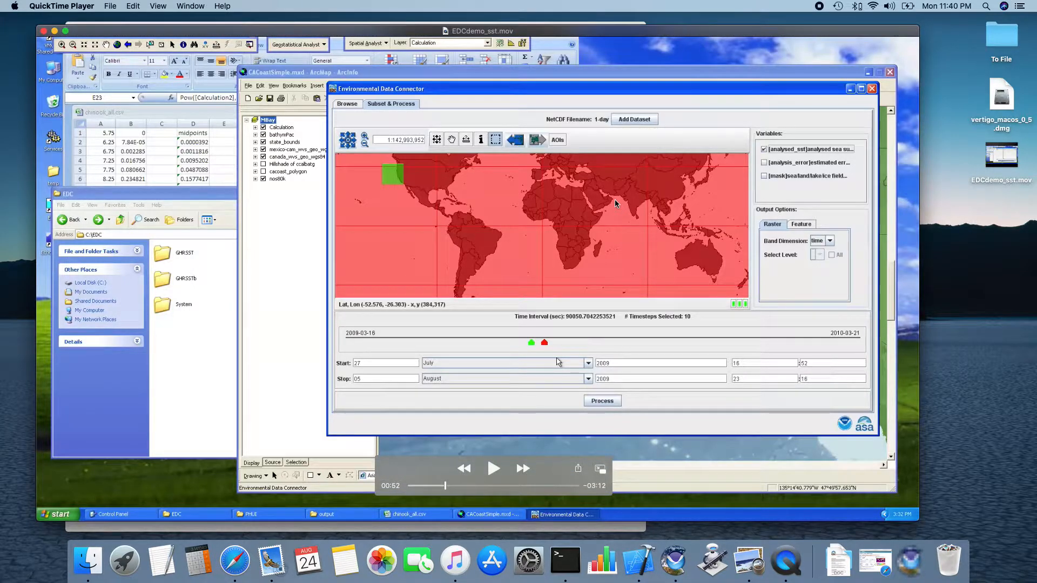
left_click(54, 32)
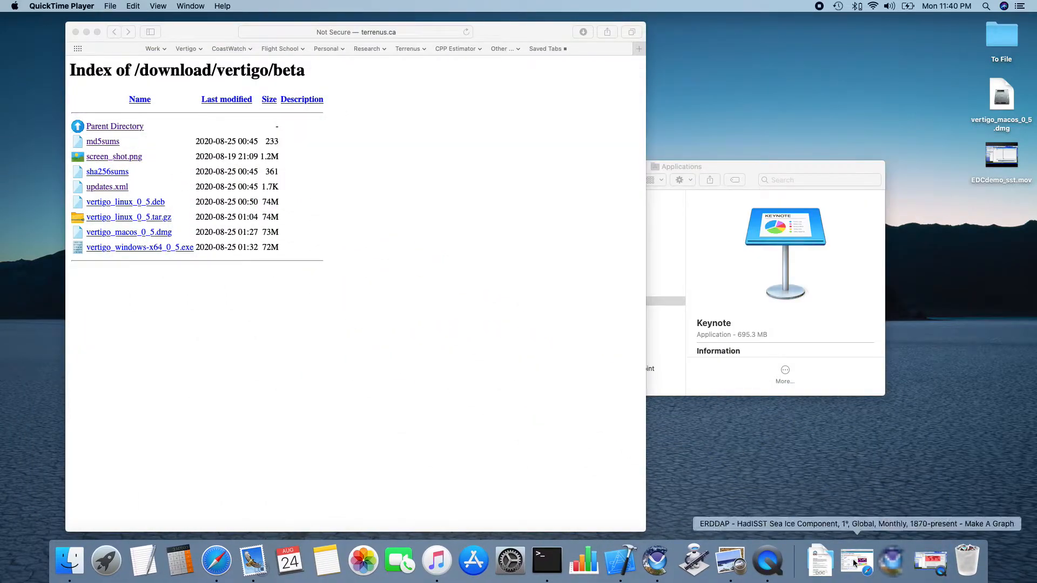
Step: Restore the Safari window with the ERDDAP HadISST Sea Ice graph page, review its graph options, and minimize it
left_click(857, 565)
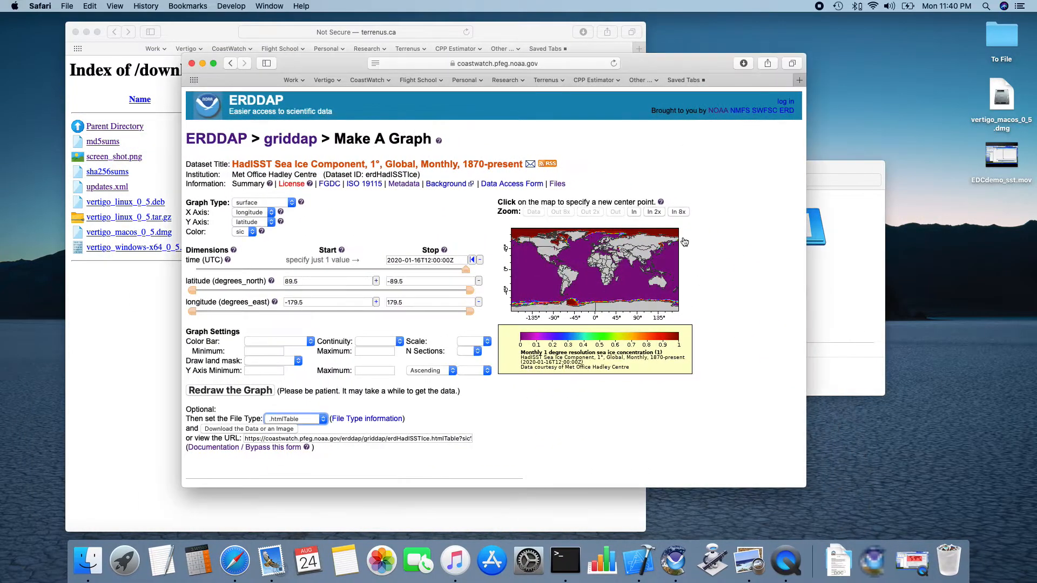
left_click_drag(636, 67, 647, 61)
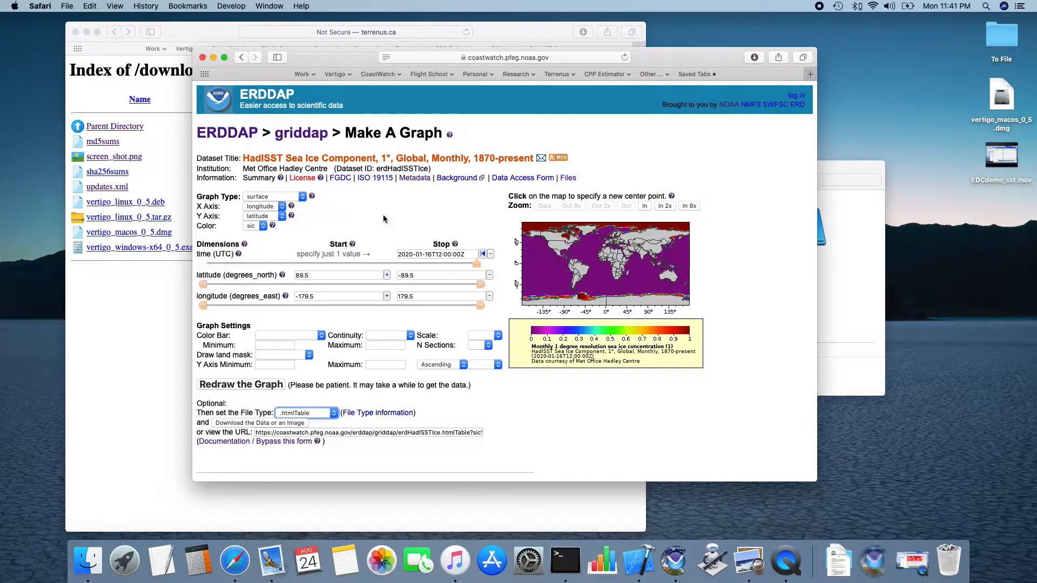
left_click(214, 57)
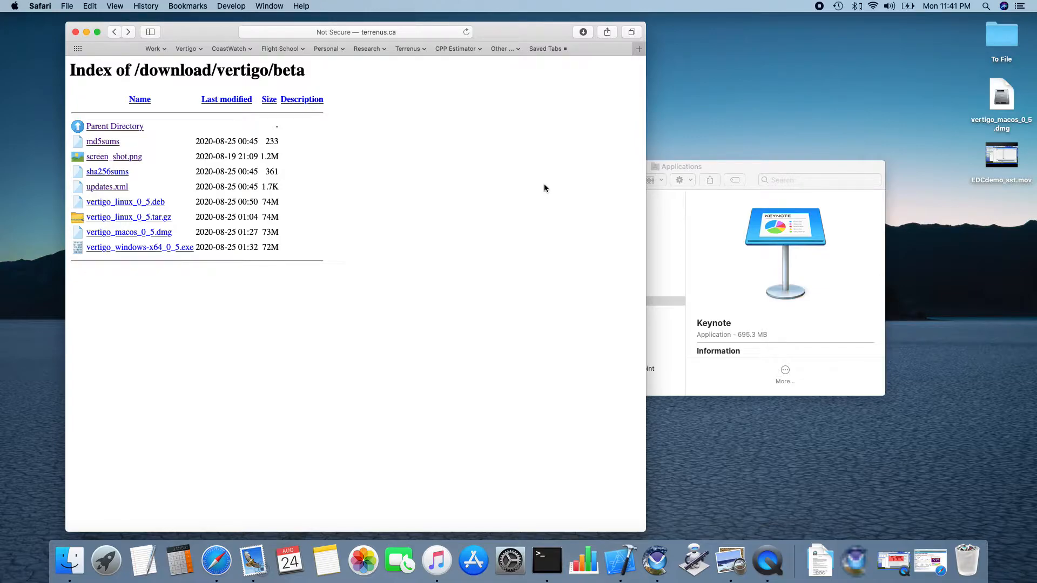
Step: Highlight the parts of the terrenus.ca/download/vertigo/beta address, and view screen_shot.png before returning to the file index
left_click(409, 31)
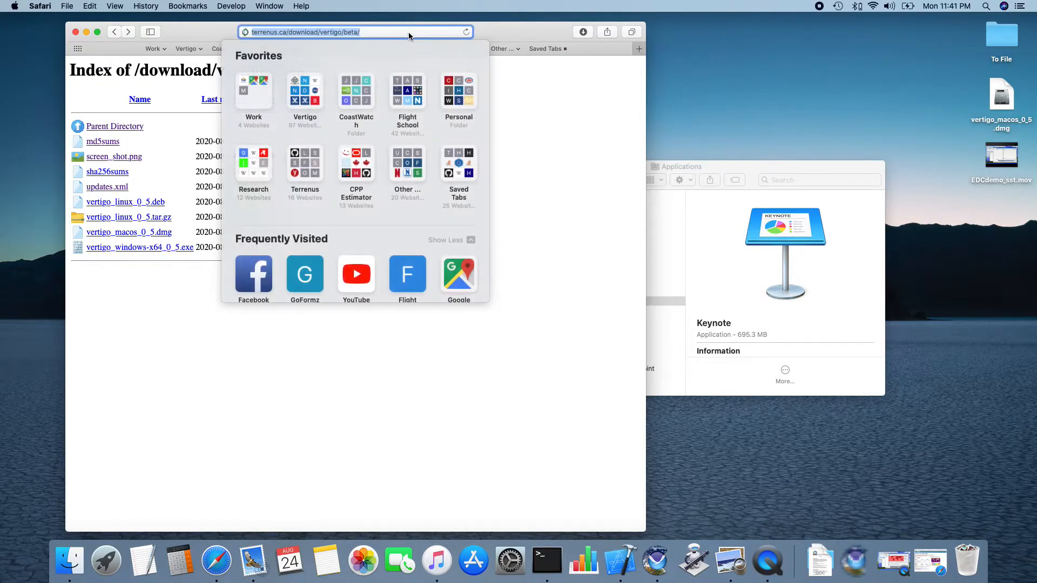
double_click(269, 32)
left_click_drag(269, 33, 284, 33)
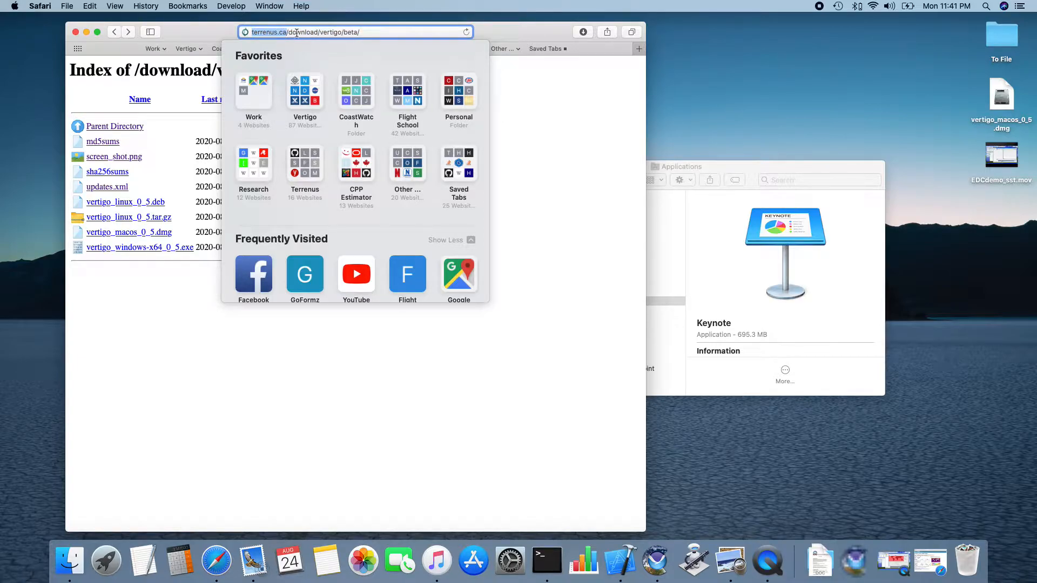
double_click(300, 32)
left_click_drag(300, 33, 345, 35)
left_click(512, 127)
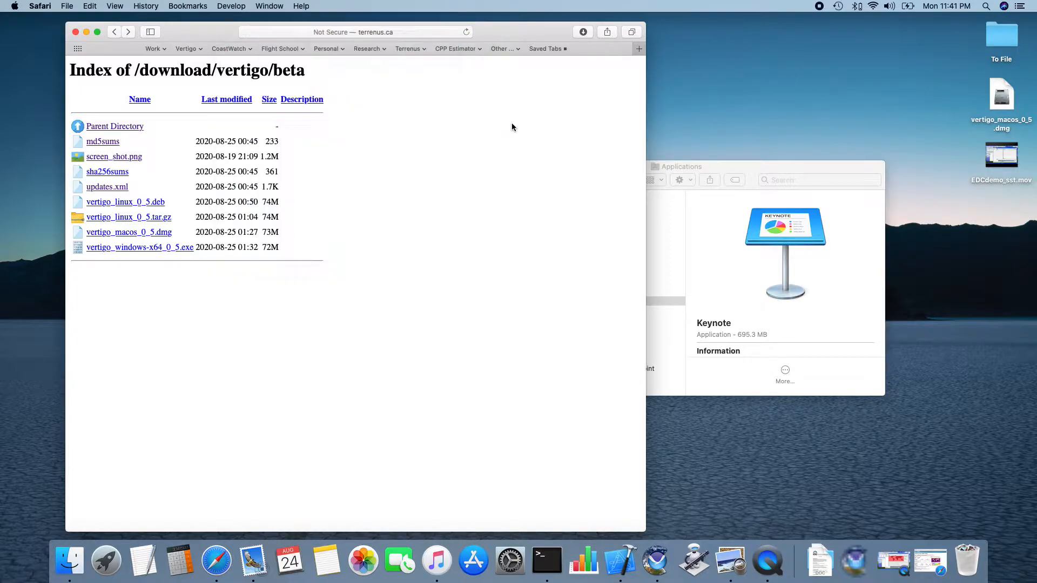
left_click(106, 157)
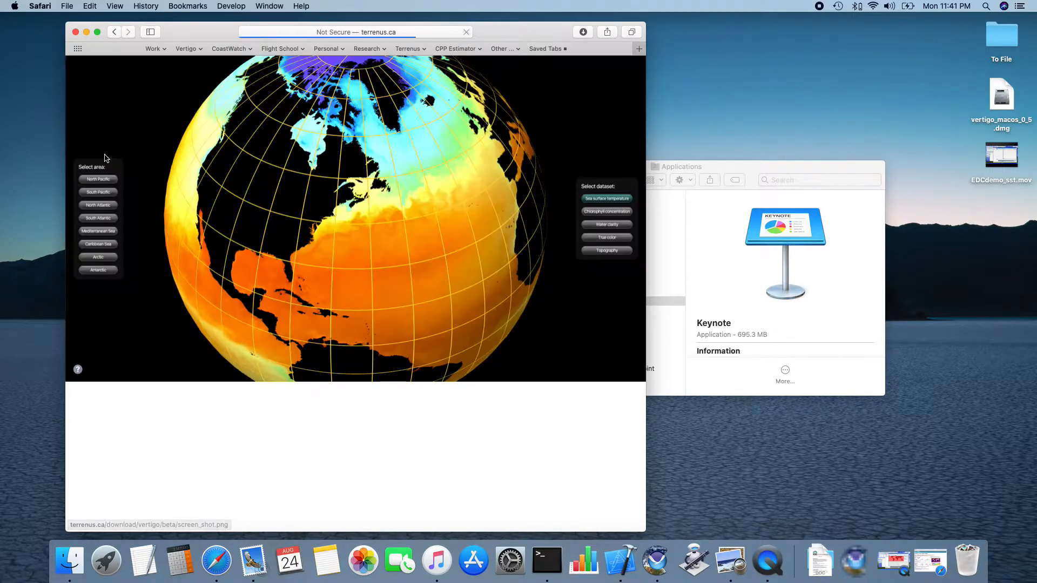
left_click(114, 32)
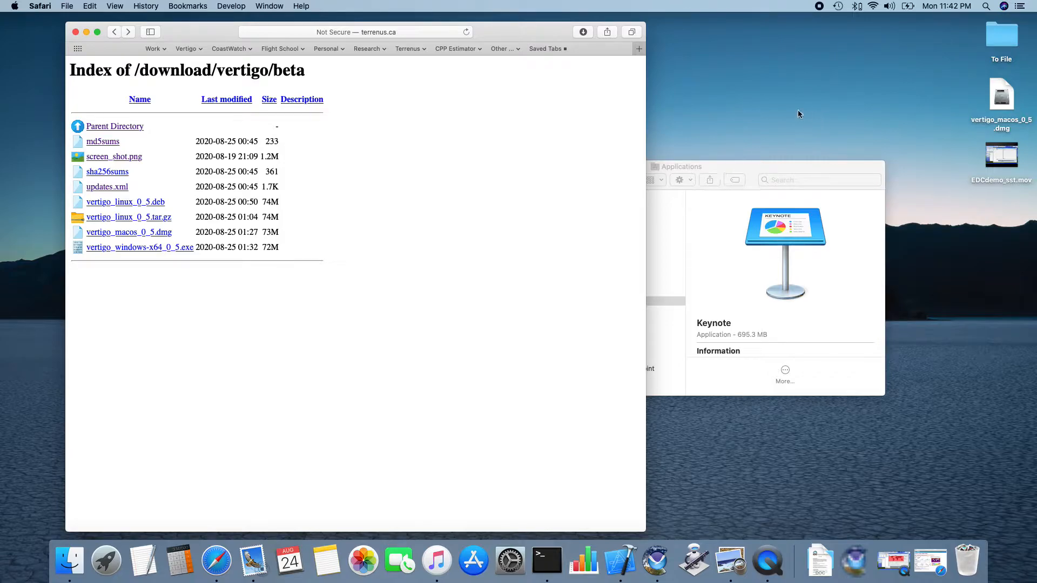
Step: Switch to the Finder window and look through the programs in the Applications folder
left_click(753, 169)
scroll(618, 314, "down", 10)
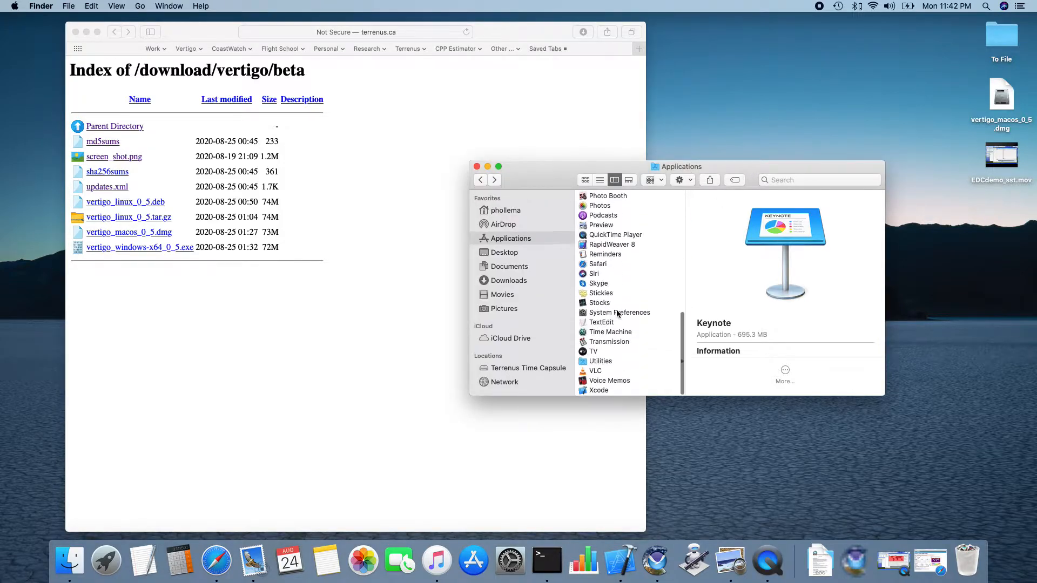
scroll(617, 311, "up", 8)
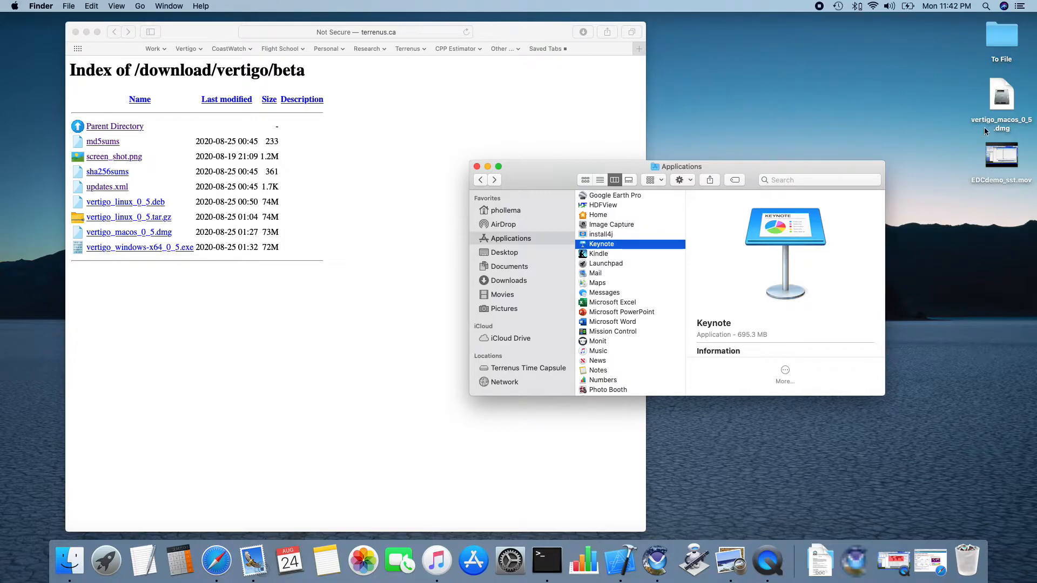
Step: Open the vertigo_macos_0_5.dmg disk image from the desktop and copy Vertigo into the Applications folder
left_click(1000, 93)
double_click(1000, 92)
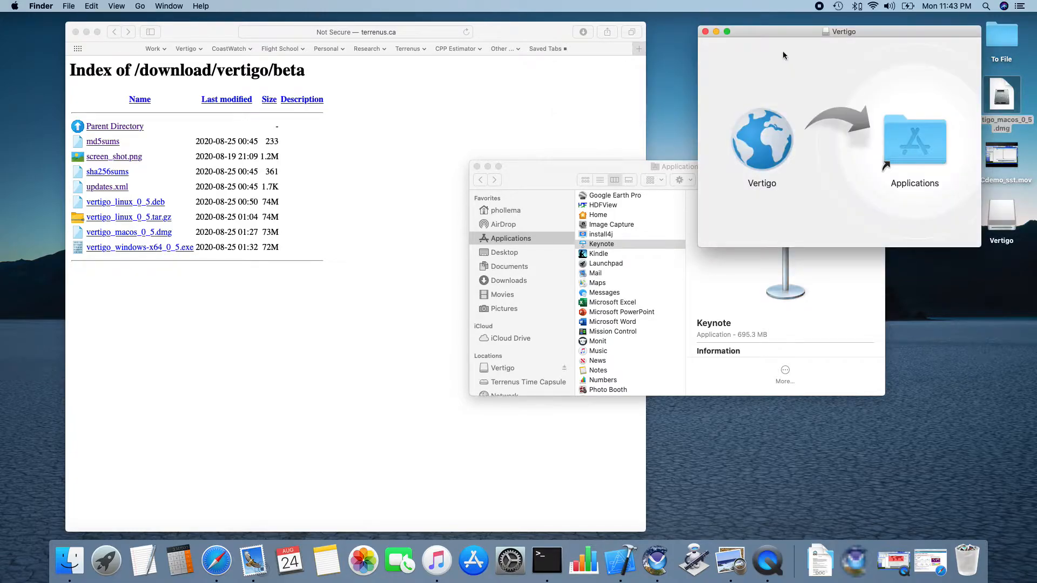
left_click_drag(778, 31, 614, 58)
left_click_drag(599, 162, 745, 160)
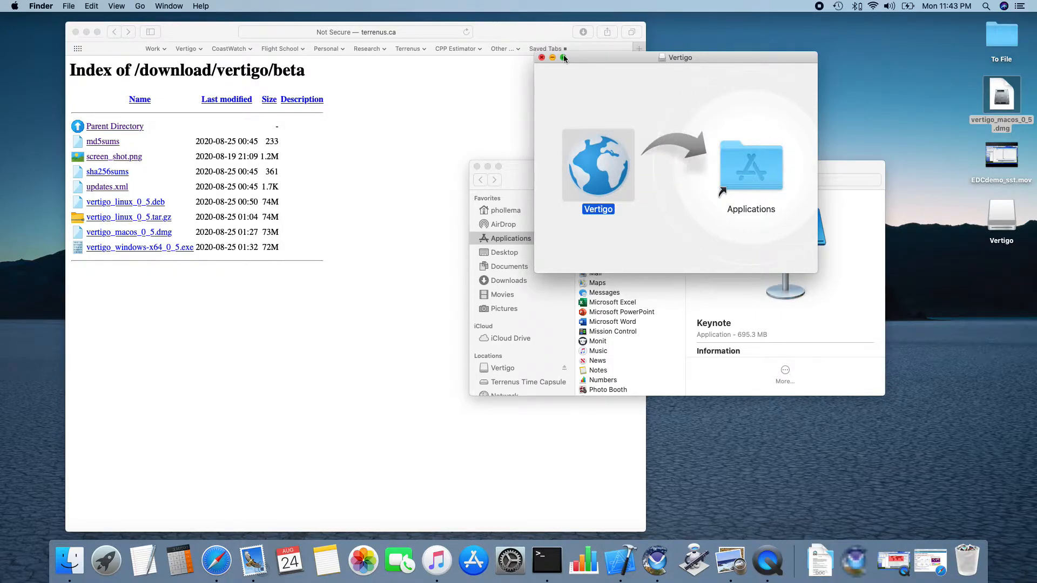
Step: Close the Vertigo installer window and eject the Vertigo disk image
left_click(542, 58)
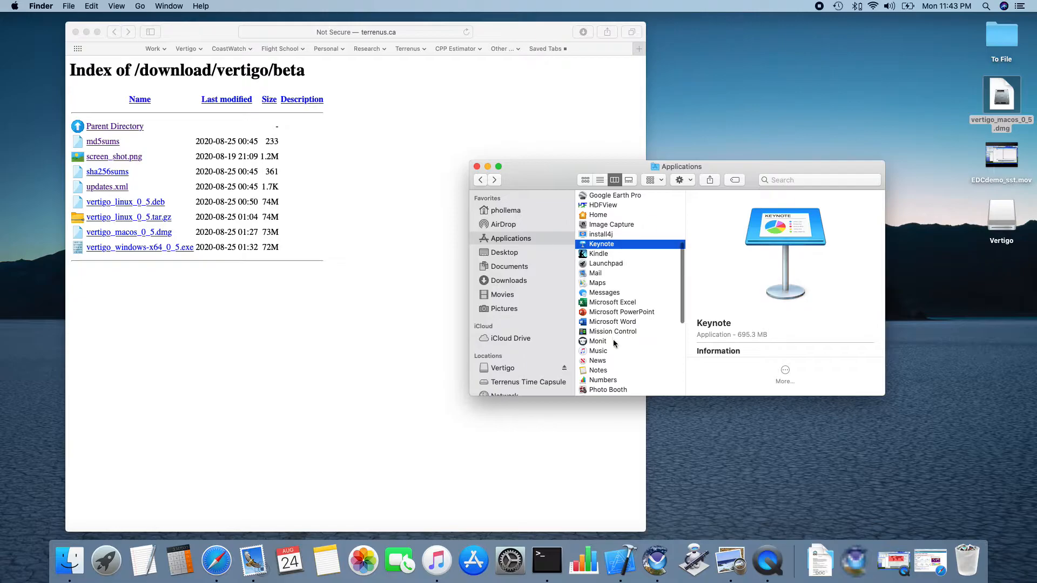
scroll(613, 339, "down", 3)
left_click(564, 368)
Step: Launch Vertigo from the Applications folder and move its window slightly lower on the desktop
scroll(617, 335, "down", 4)
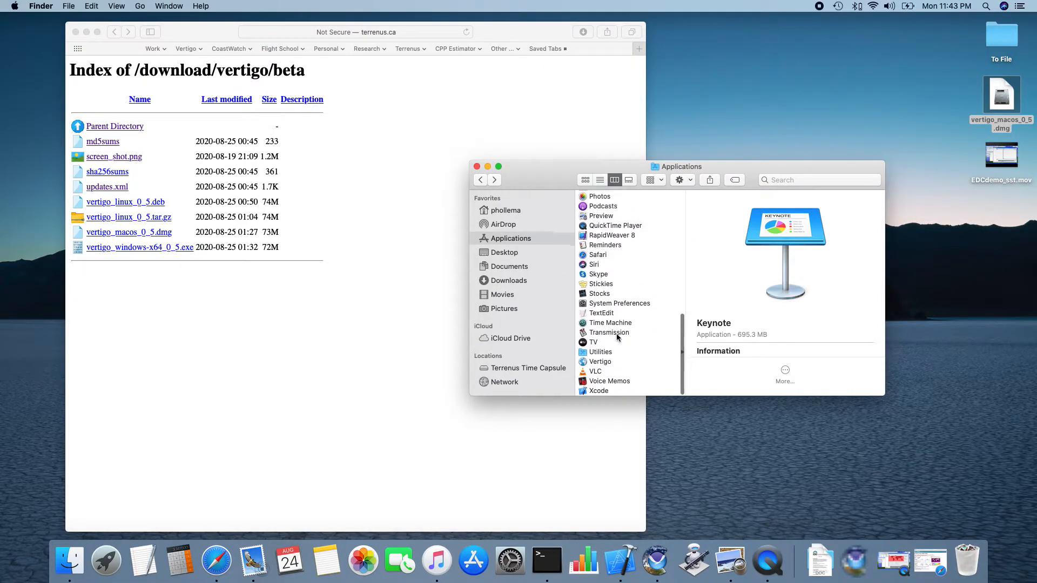
left_click(600, 362)
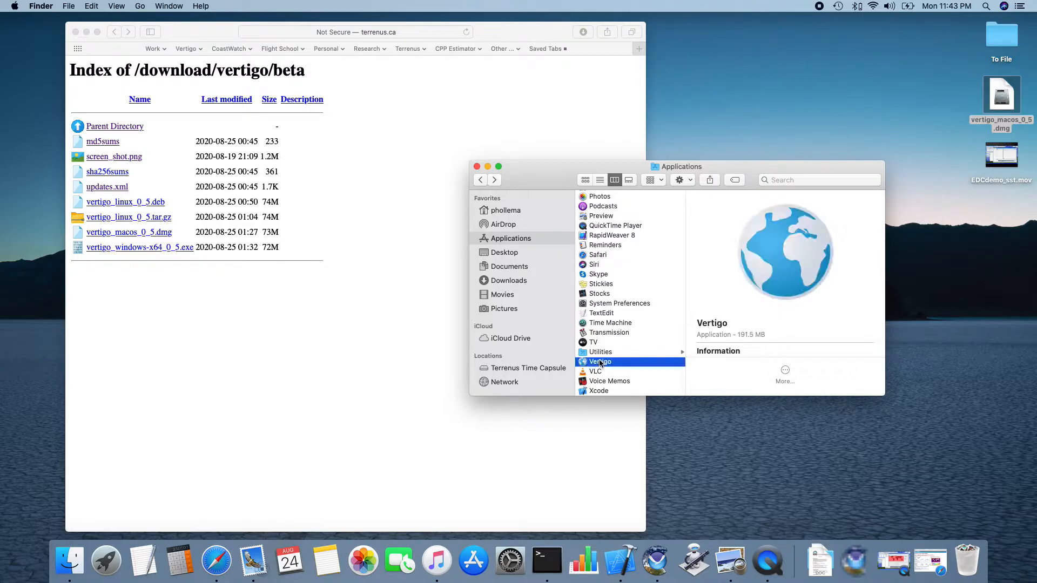
double_click(603, 362)
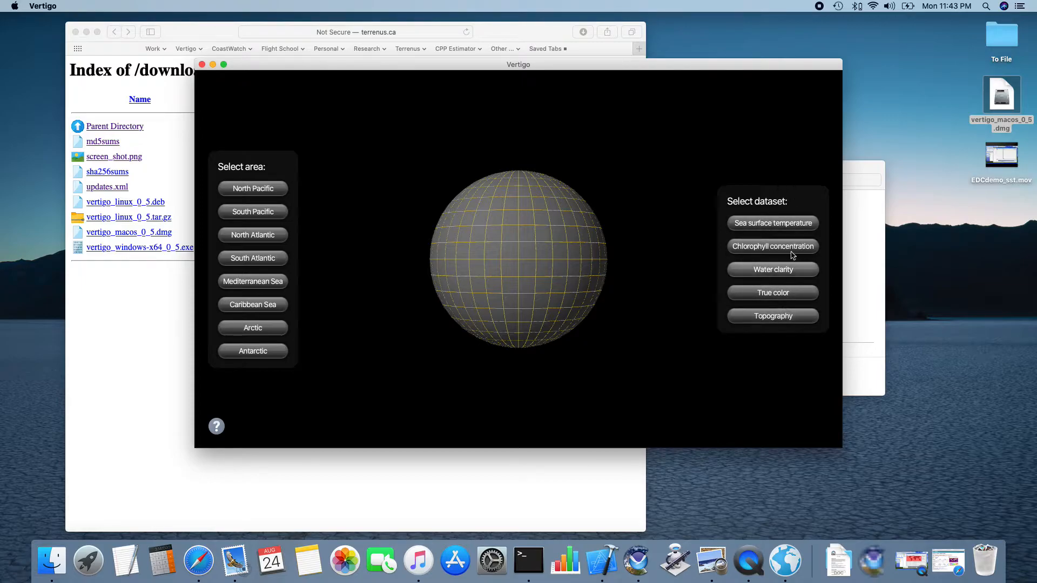
mouse_move(685, 69)
left_mouse_down()
mouse_move(692, 78)
mouse_move(682, 85)
left_mouse_up()
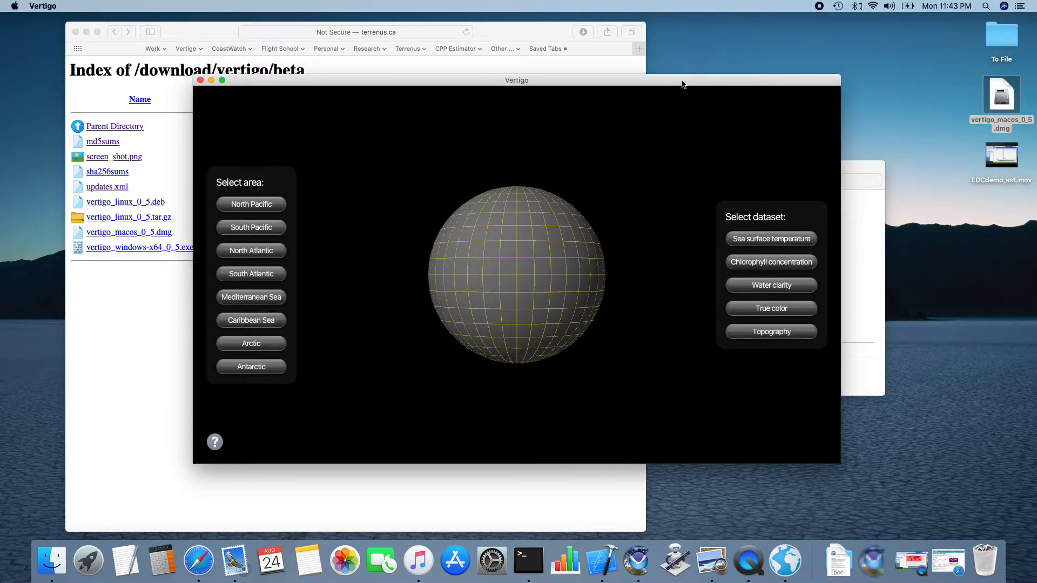
Step: Return to Finder, show the actions available for the Vertigo application, and dismiss them
left_click(853, 167)
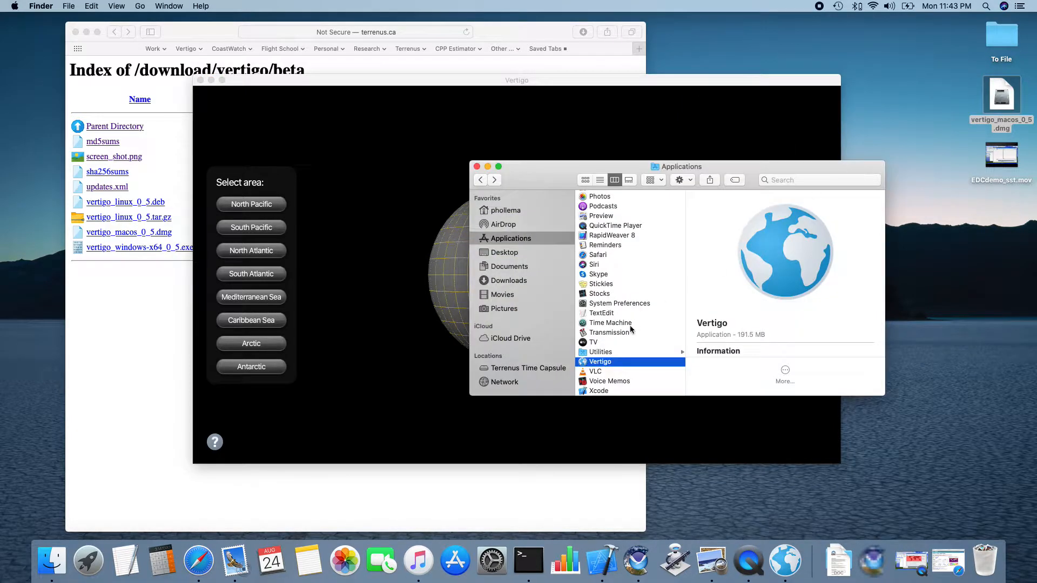
right_click(586, 365)
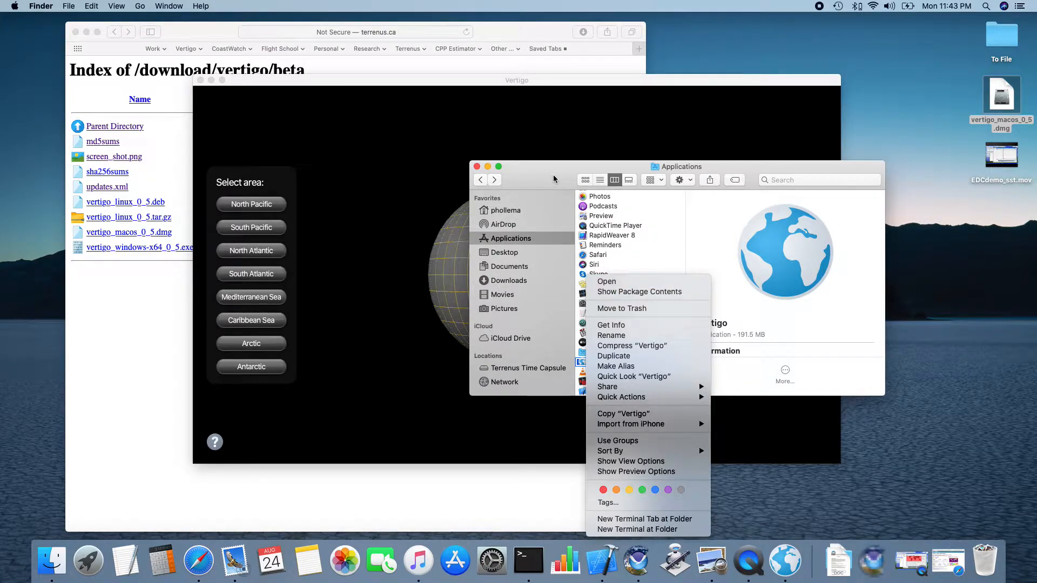
key("Escape")
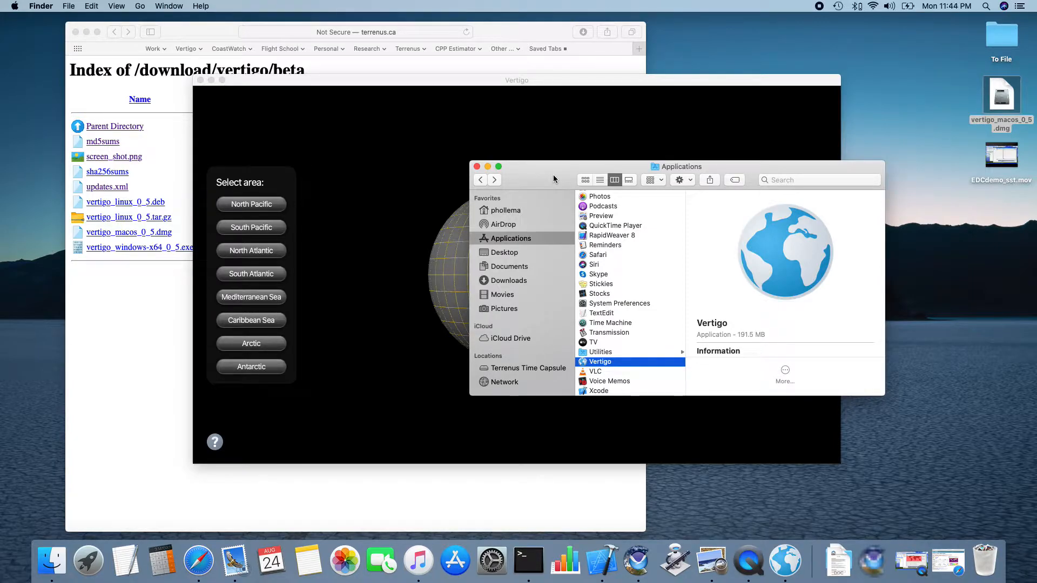
Step: Switch to Vertigo, display the Sea surface temperature dataset, and bring Australia into a closer view on the globe
left_click(573, 84)
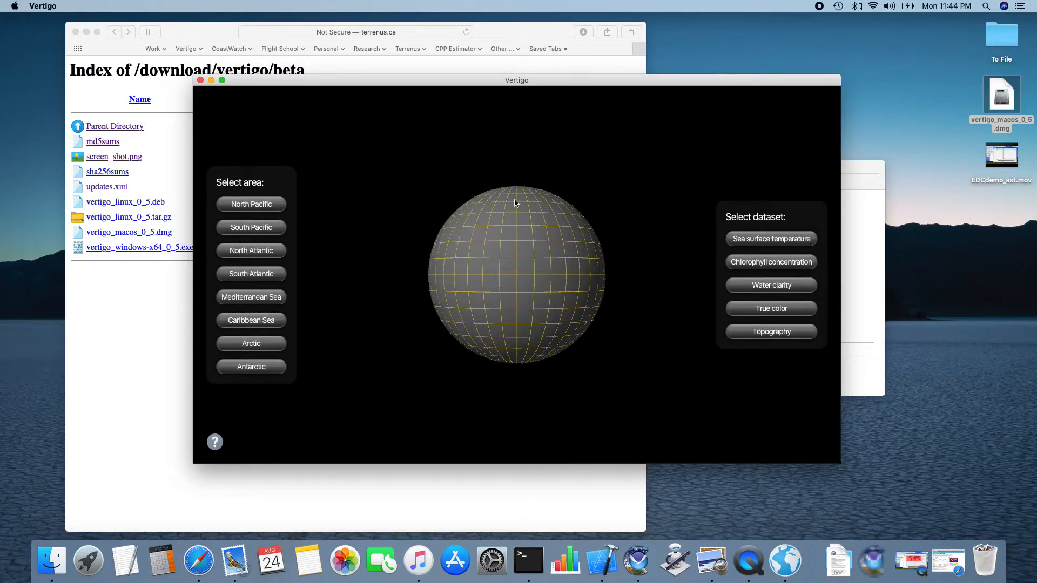
left_click(765, 241)
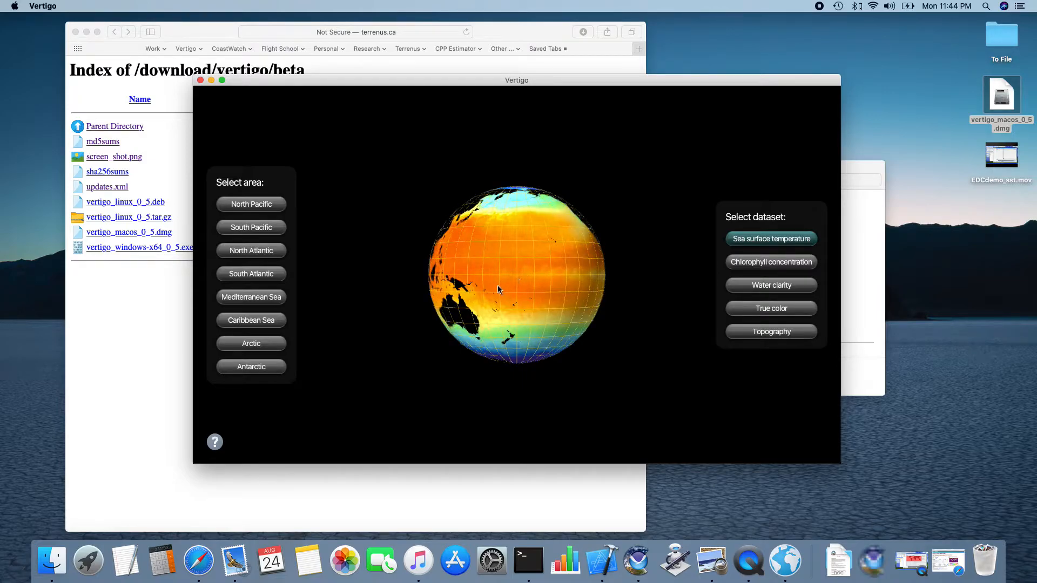
left_click_drag(498, 289, 557, 261)
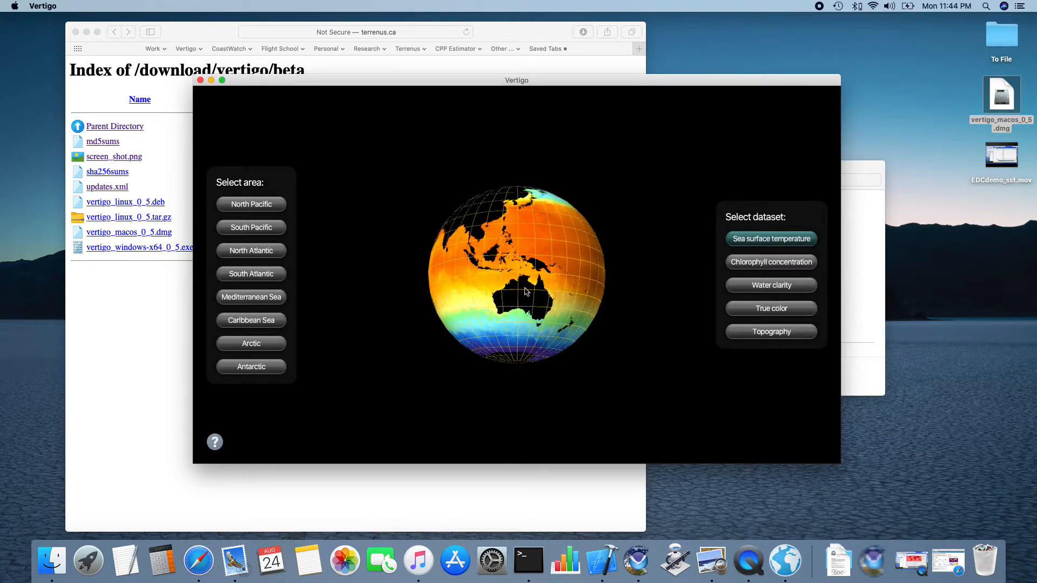
scroll(525, 292, "up", 2)
scroll(525, 292, "up", 5)
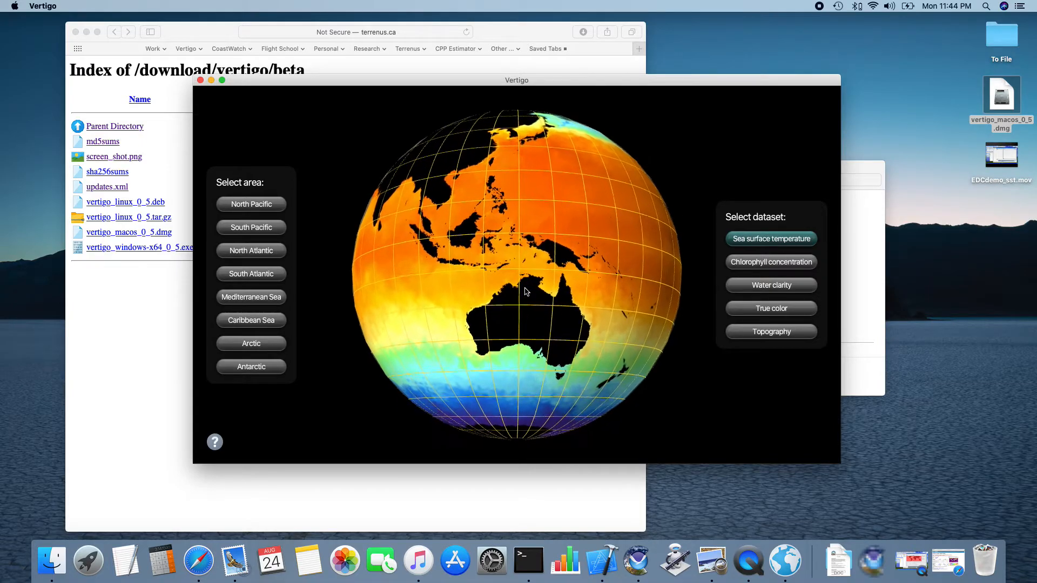
scroll(525, 291, "up", 4)
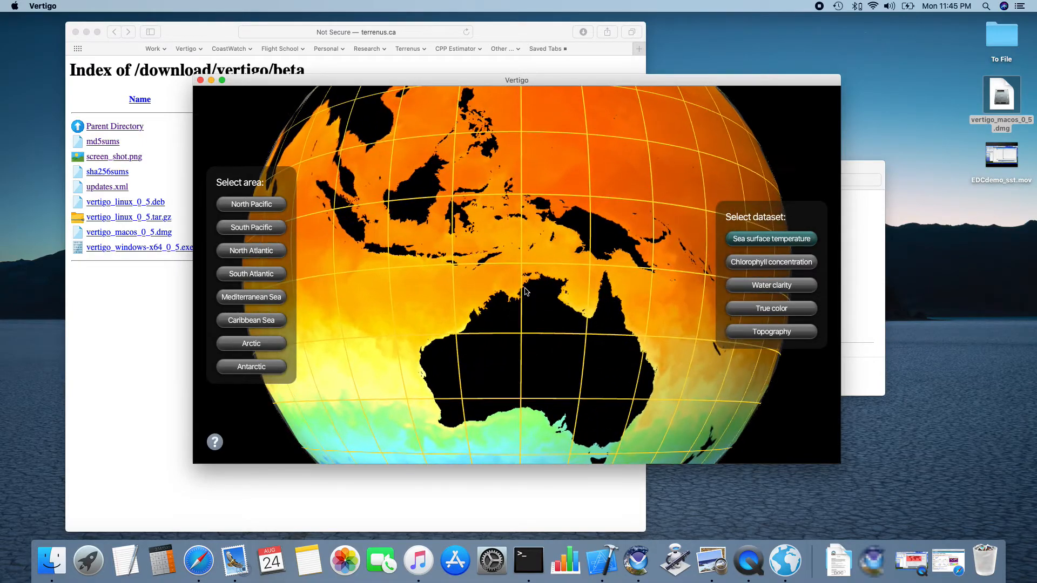
scroll(525, 292, "down", 3)
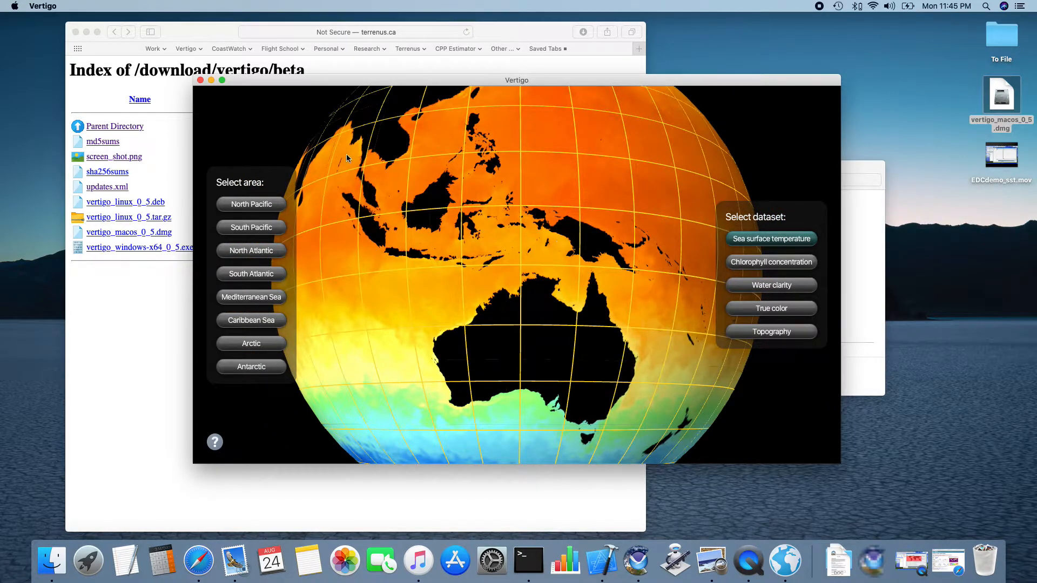
Step: Explore sea surface temperature around India, northeast Asia and the Arctic by recentring and rotating the globe
double_click(319, 156)
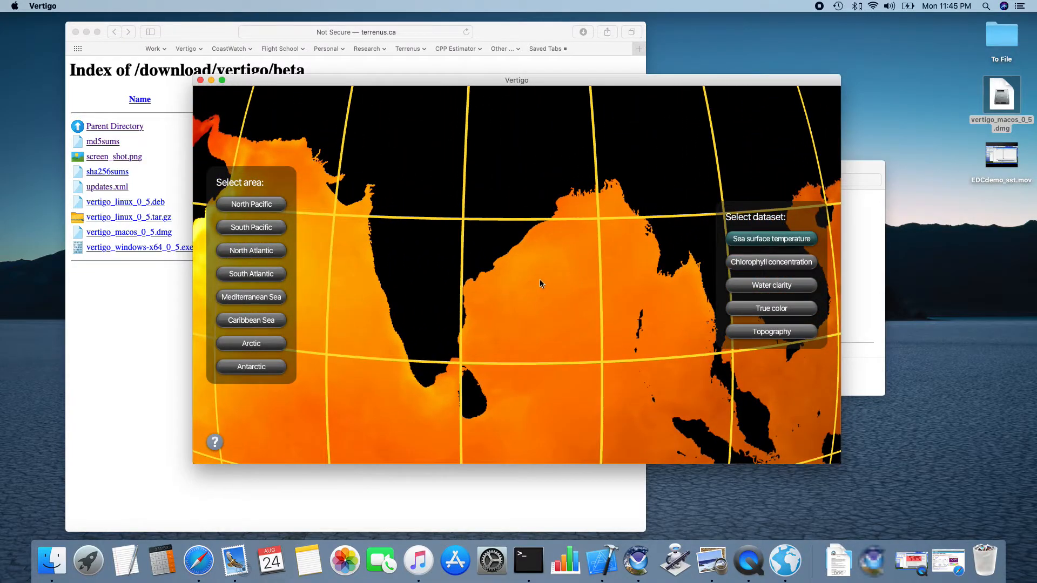
scroll(539, 279, "down", 5)
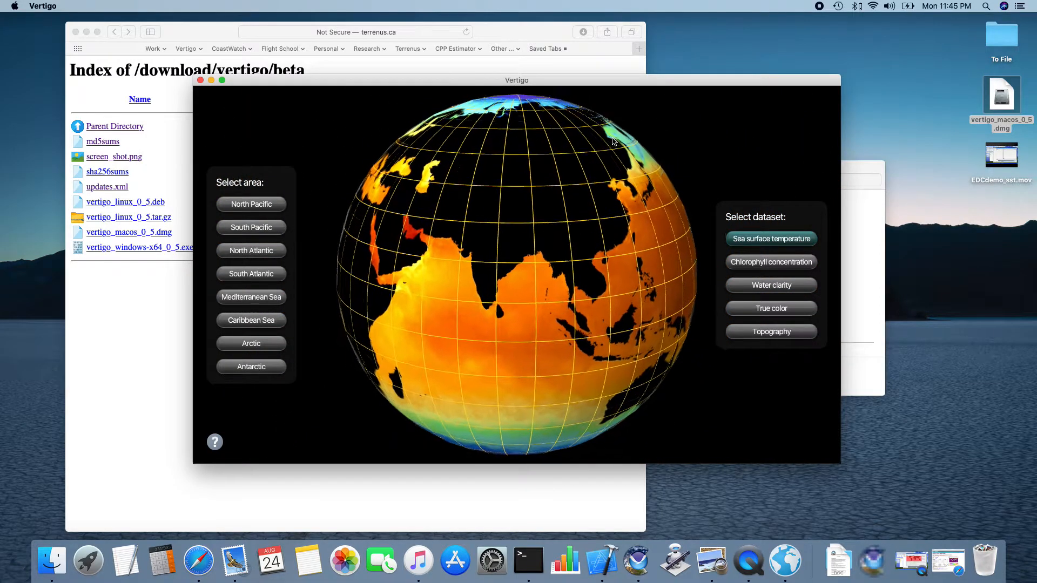
double_click(614, 142)
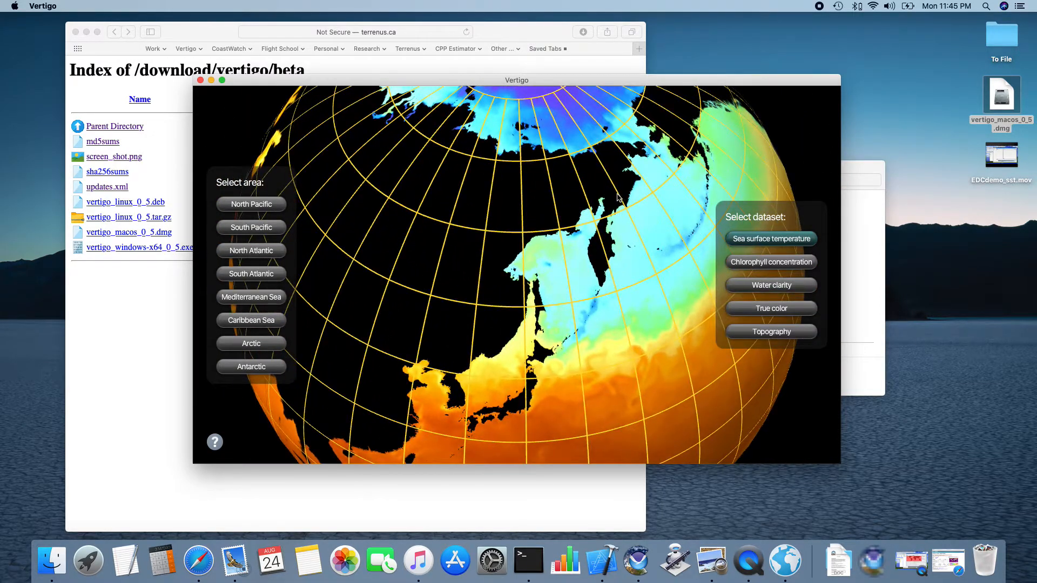
scroll(682, 160, "down", 3)
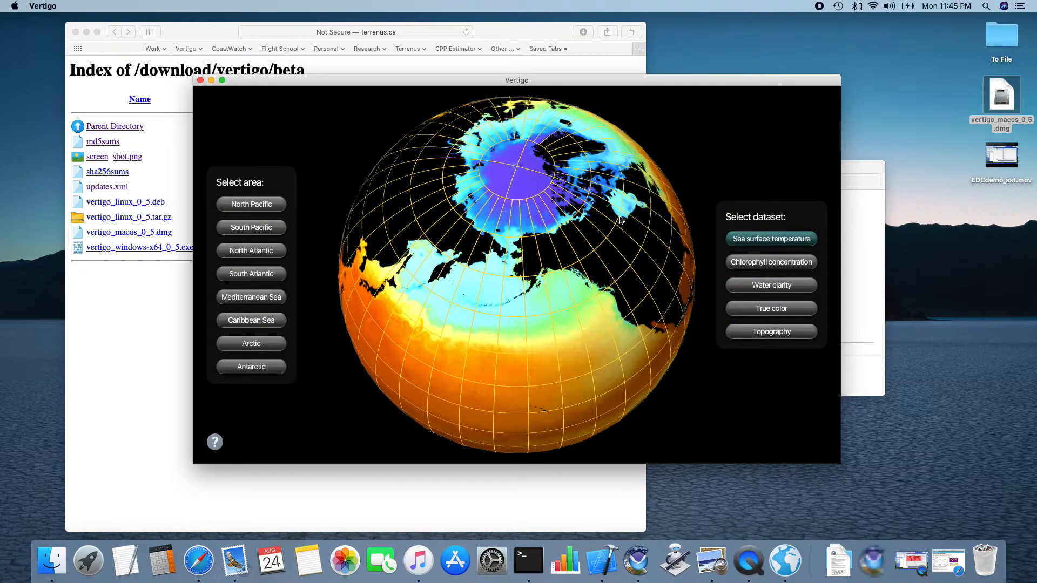
left_click_drag(621, 220, 571, 244)
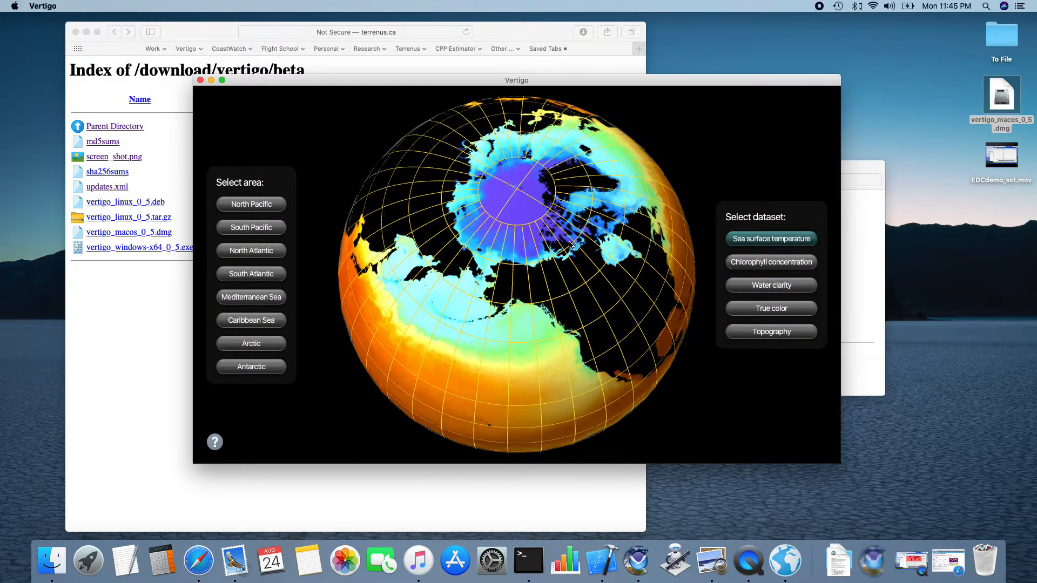
Step: View the Arctic, Antarctic, South Atlantic and North Atlantic preset areas in turn, ending with the globe rotated toward Greenland
left_click(252, 344)
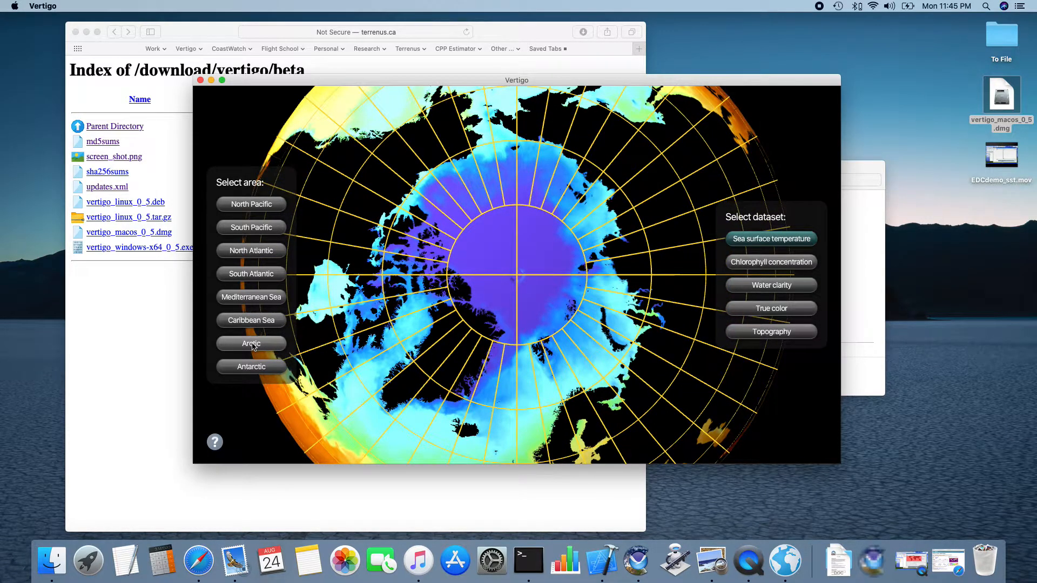
left_click(252, 370)
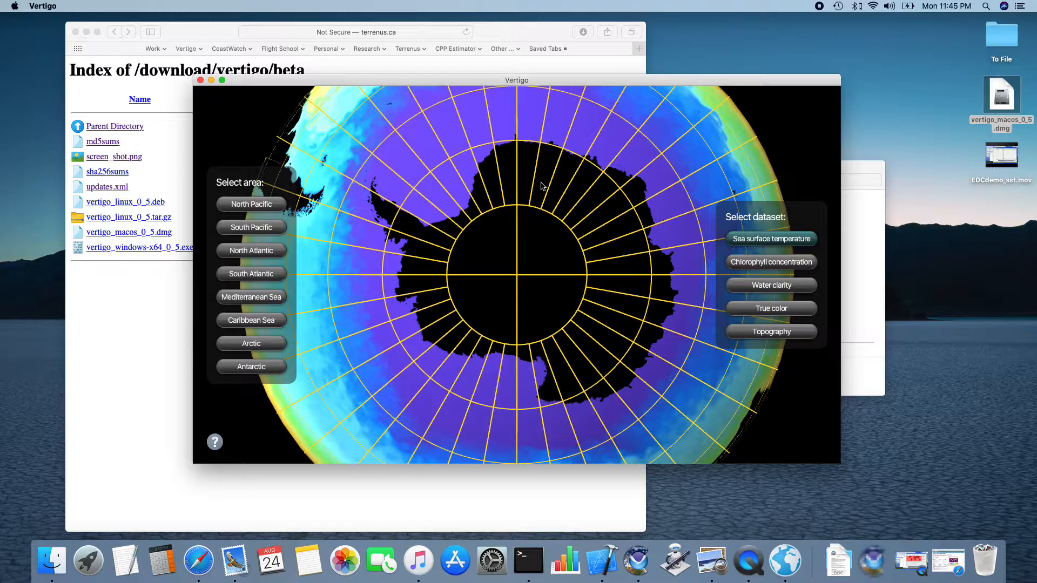
left_click(250, 285)
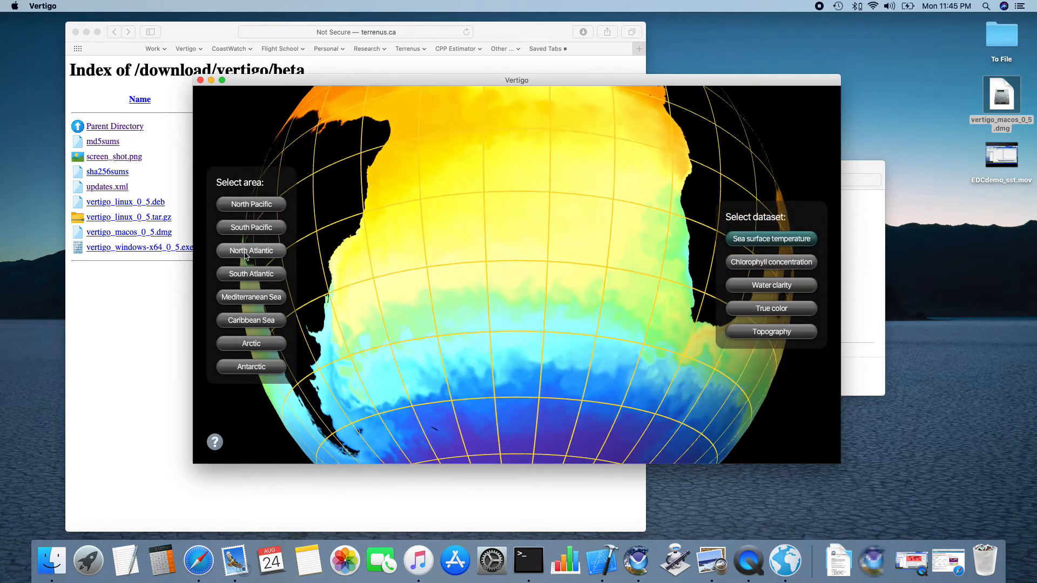
left_click(245, 254)
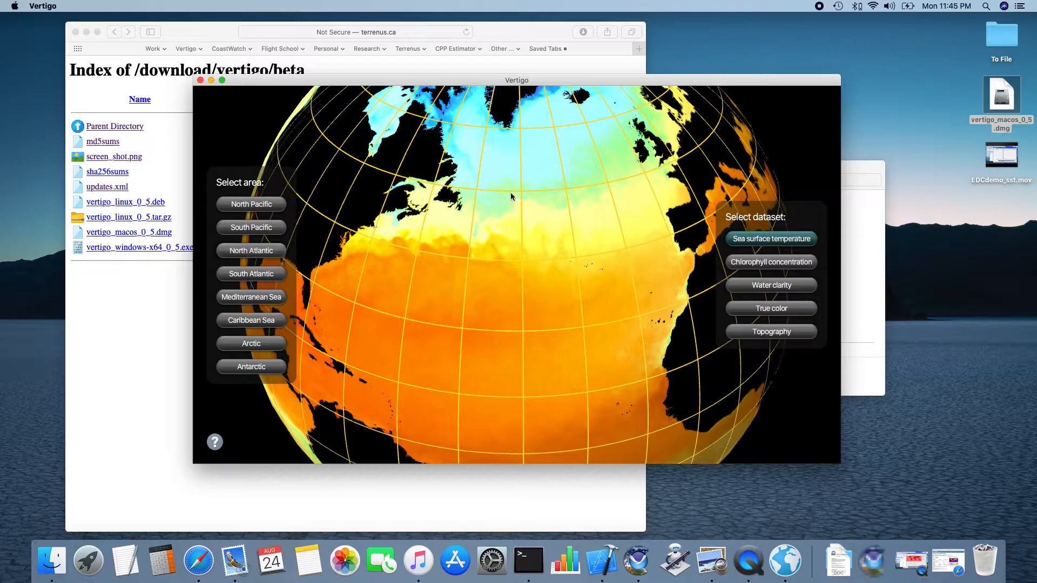
left_click_drag(525, 146, 436, 292)
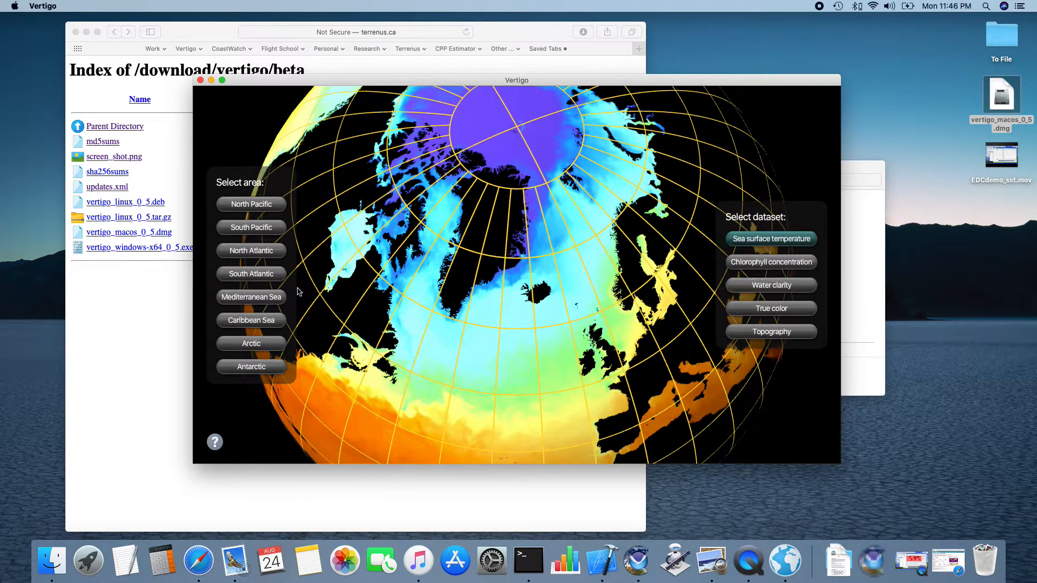
Step: Go to the Mediterranean Sea area and display the Chlorophyll concentration dataset with the whole globe in view
left_click(248, 303)
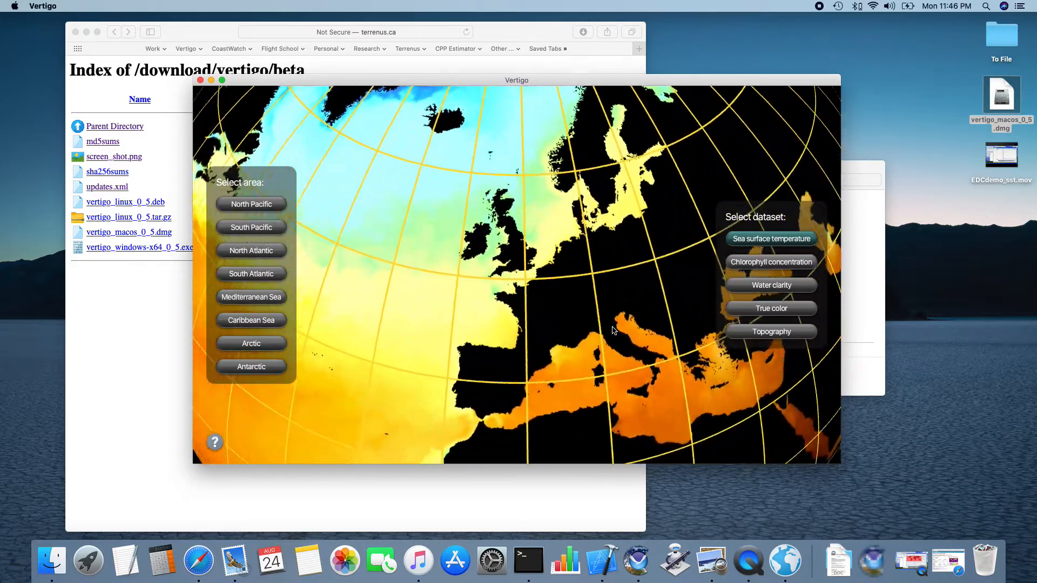
left_click(772, 263)
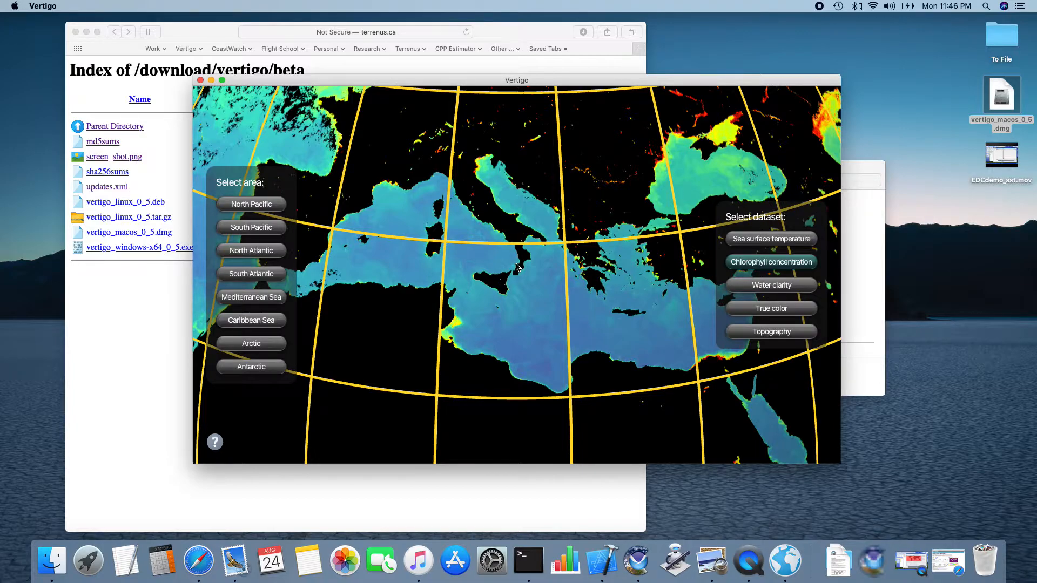
scroll(530, 207, "down", 5)
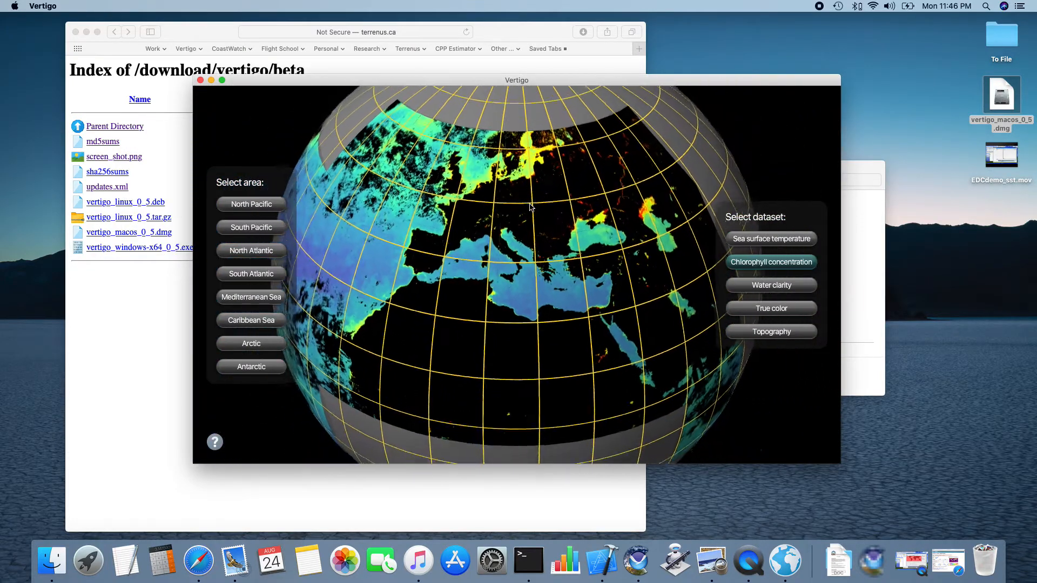
scroll(530, 207, "down", 3)
scroll(489, 108, "down", 5)
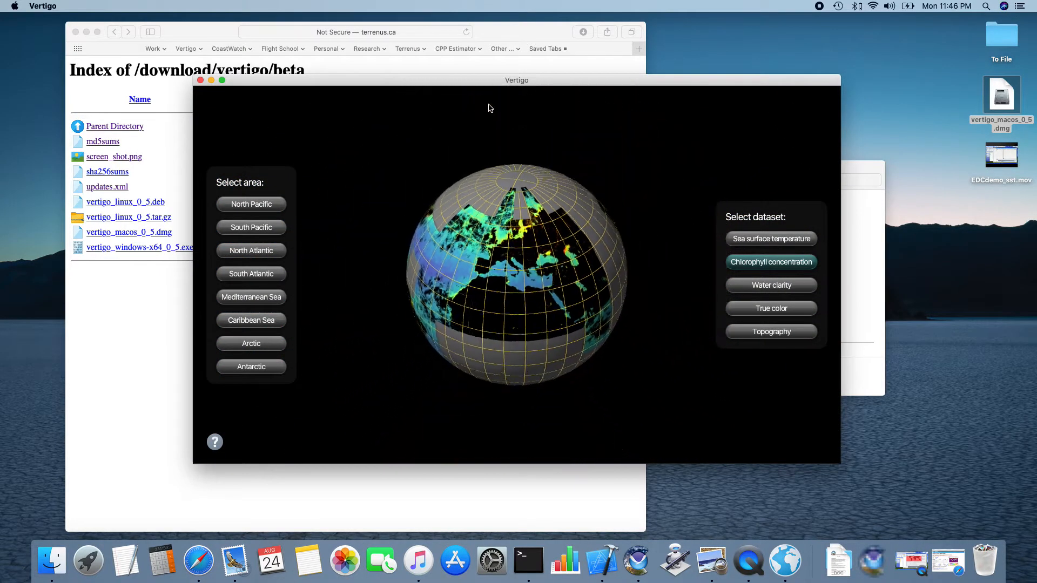
Step: Display the True color dataset and examine Australia up close
left_click(763, 308)
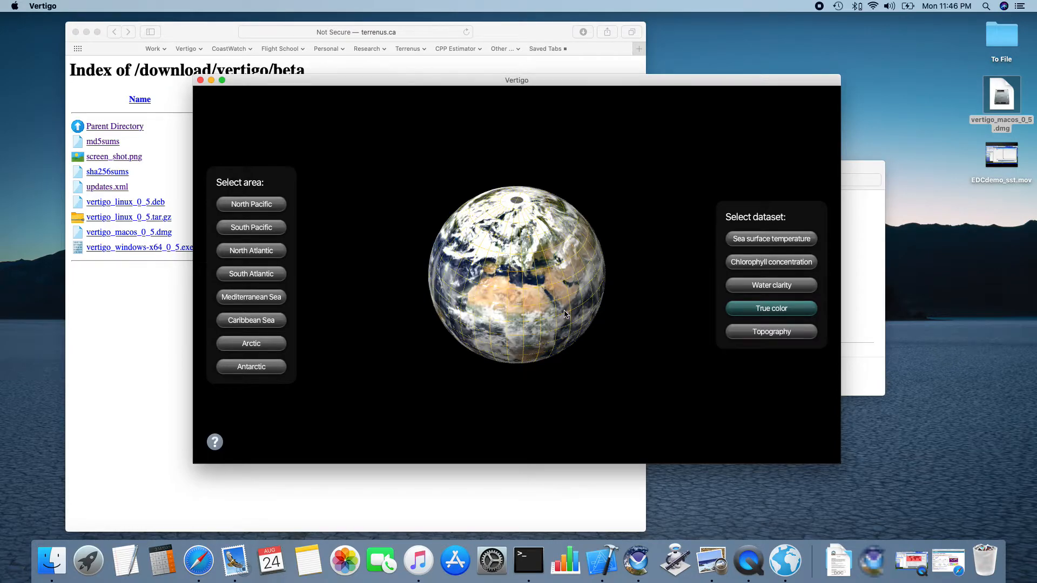
scroll(548, 311, "up", 5)
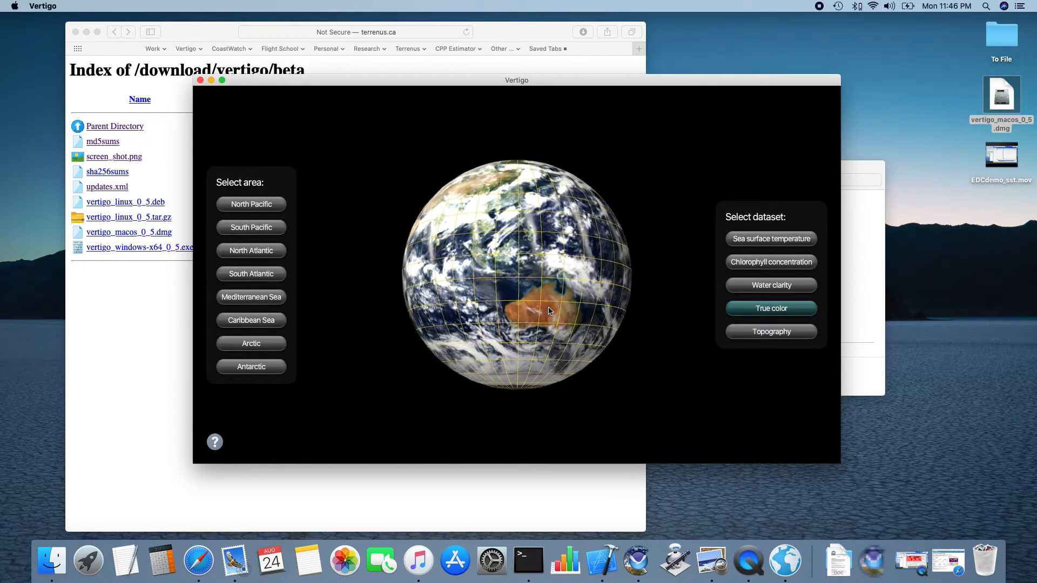
scroll(496, 269, "up", 5)
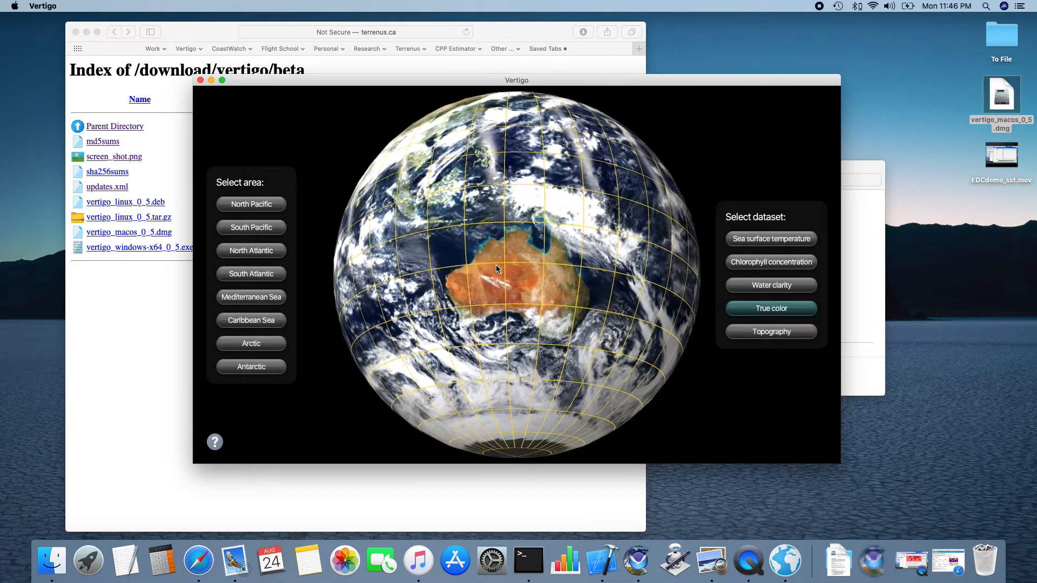
scroll(532, 290, "up", 10)
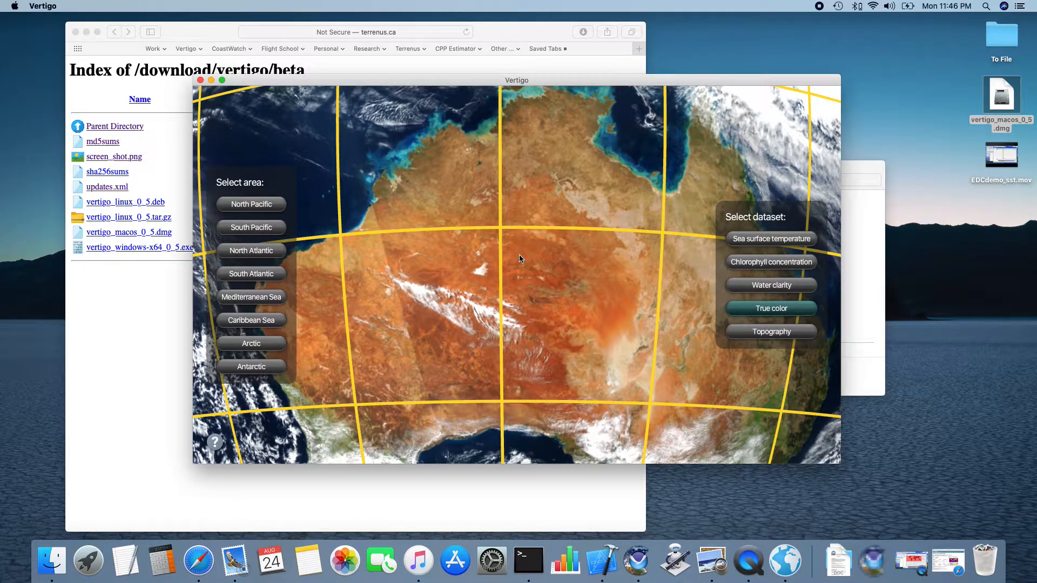
Step: Show Sea surface temperature north of Australia in full screen, and return Vertigo to its normal window
left_click(223, 80)
left_click_drag(574, 200, 602, 393)
left_click_drag(569, 262, 540, 311)
left_click(958, 258)
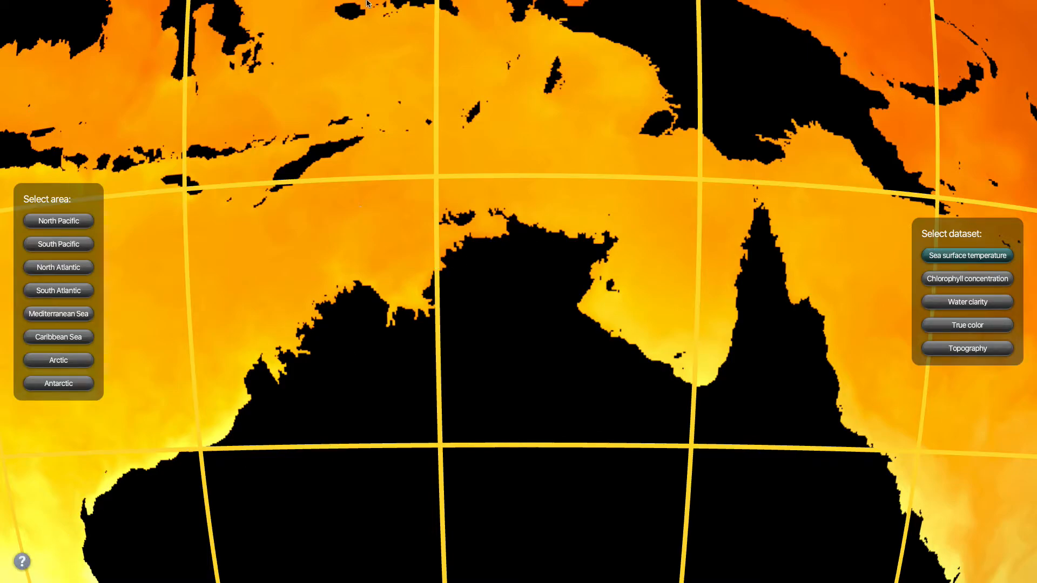
left_click(29, 18)
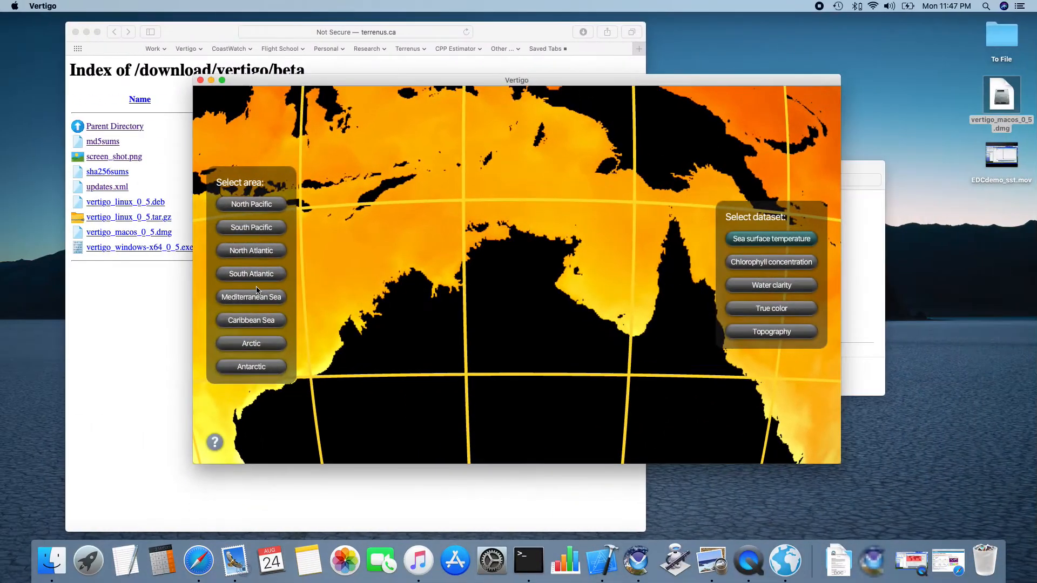
Step: Open the Vertigo help and read the introduction and the usage section on mouse and keyboard view controls
left_click(214, 442)
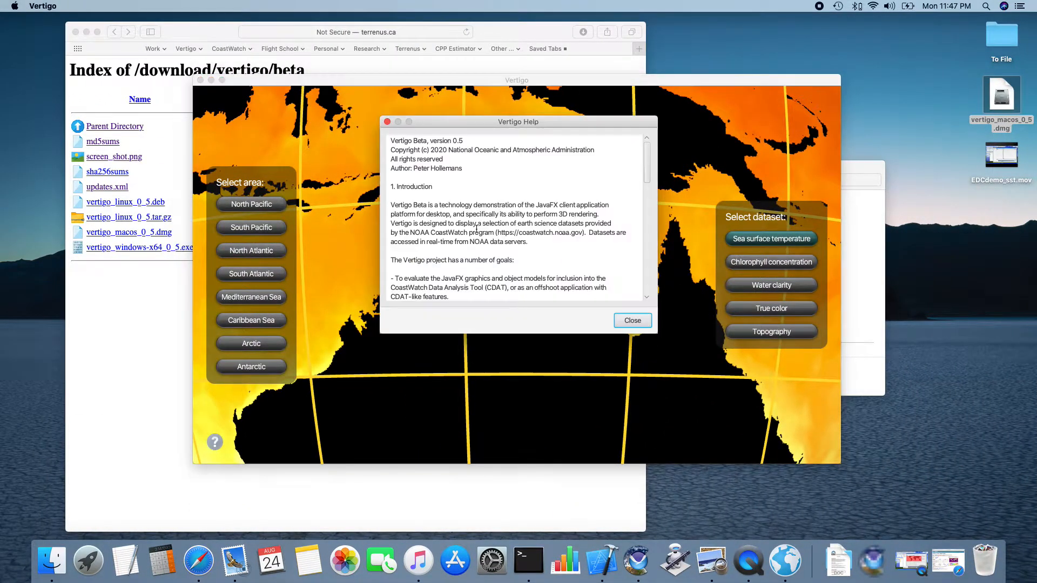
scroll(482, 187, "down", 2)
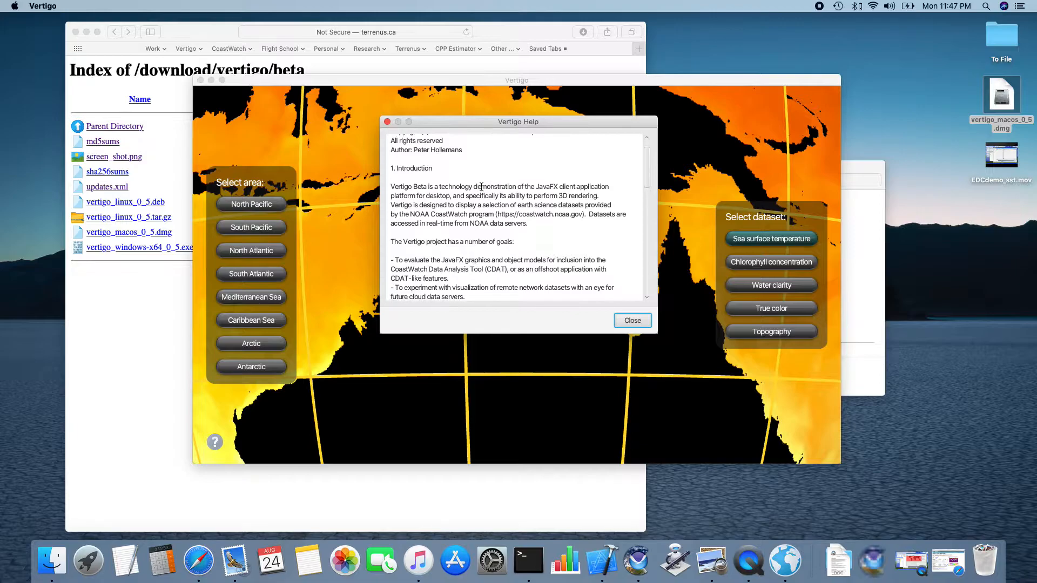
scroll(481, 187, "down", 10)
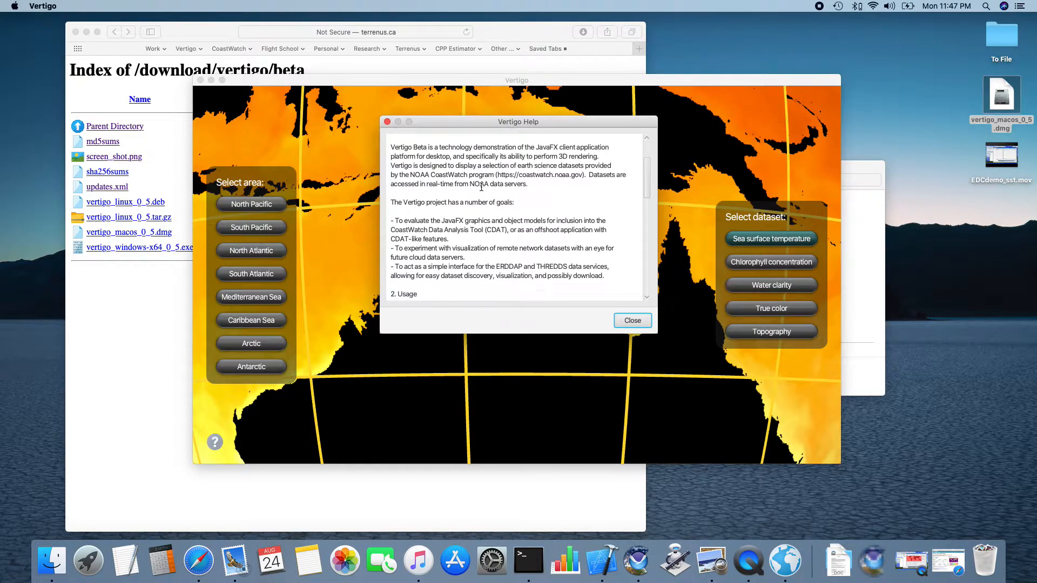
scroll(481, 187, "down", 5)
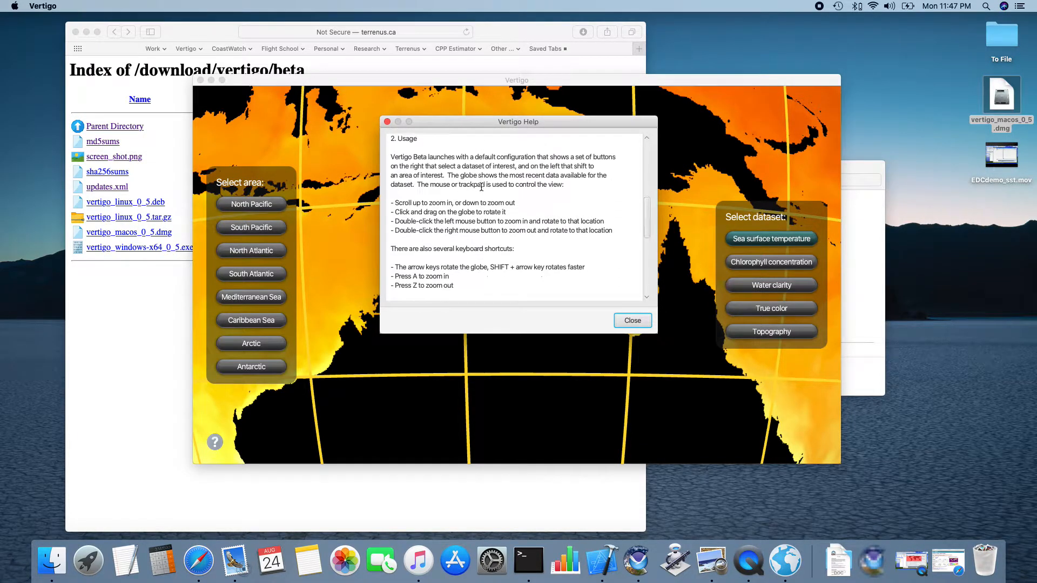
left_click_drag(399, 187, 394, 288)
scroll(489, 240, "down", 10)
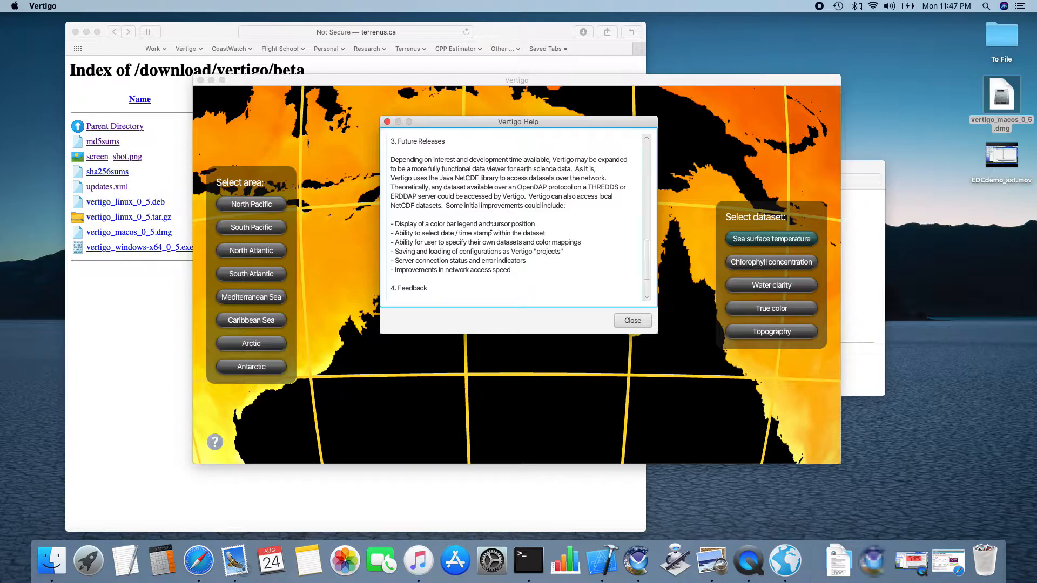
scroll(491, 200, "up", 5)
left_click(489, 209)
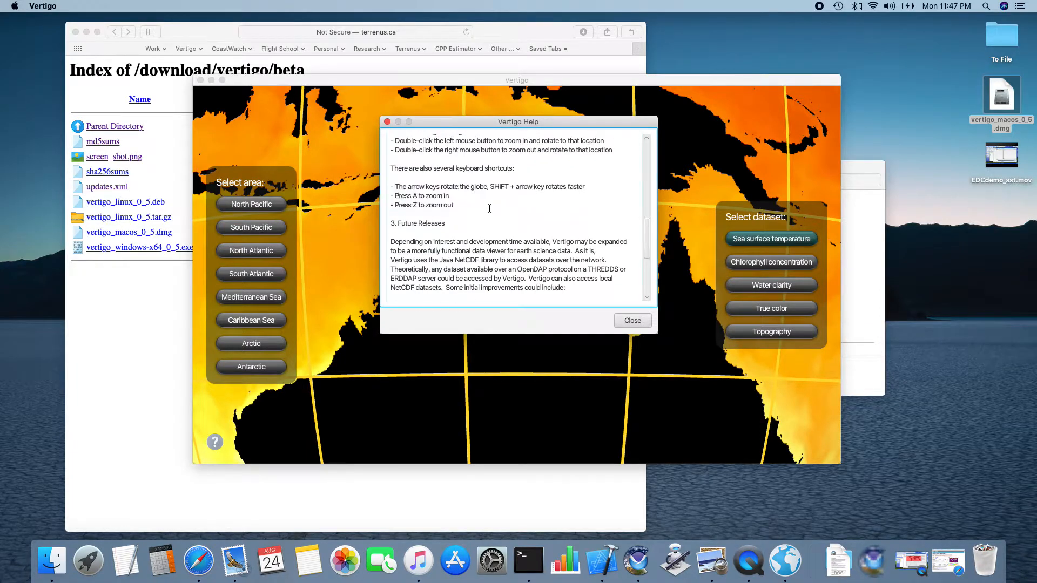
Step: Highlight the improvements listed under Future Releases in the help text, clear the highlight, and close the help
scroll(489, 208, "down", 3)
scroll(469, 193, "down", 1)
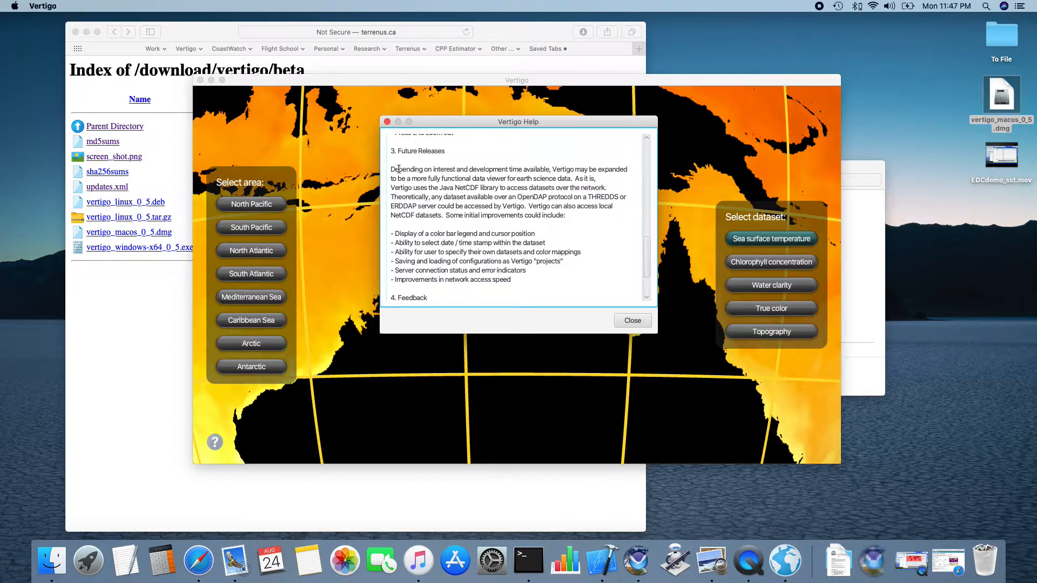
left_click_drag(399, 201, 400, 287)
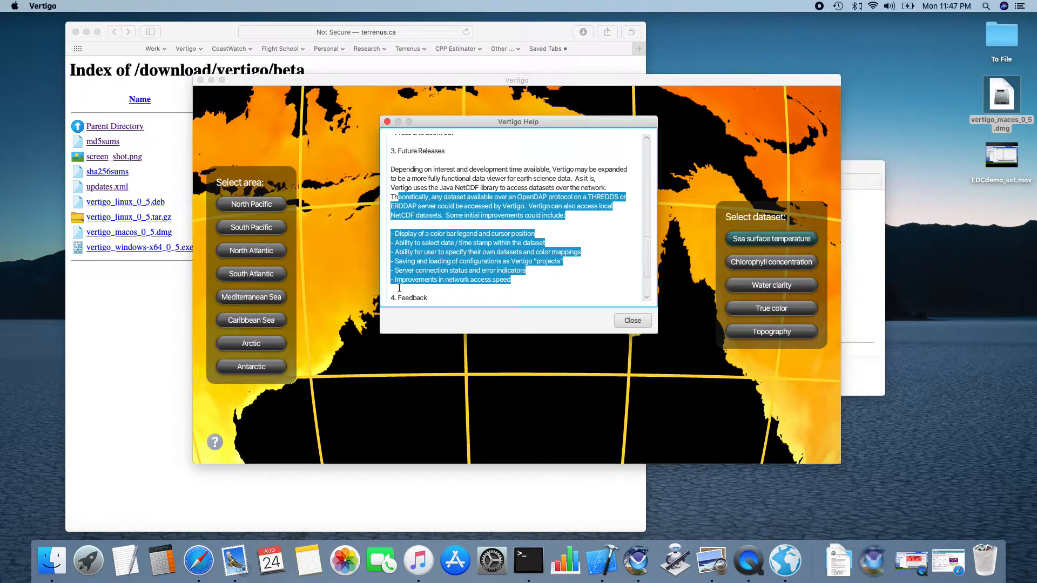
left_click(496, 247)
left_click(637, 325)
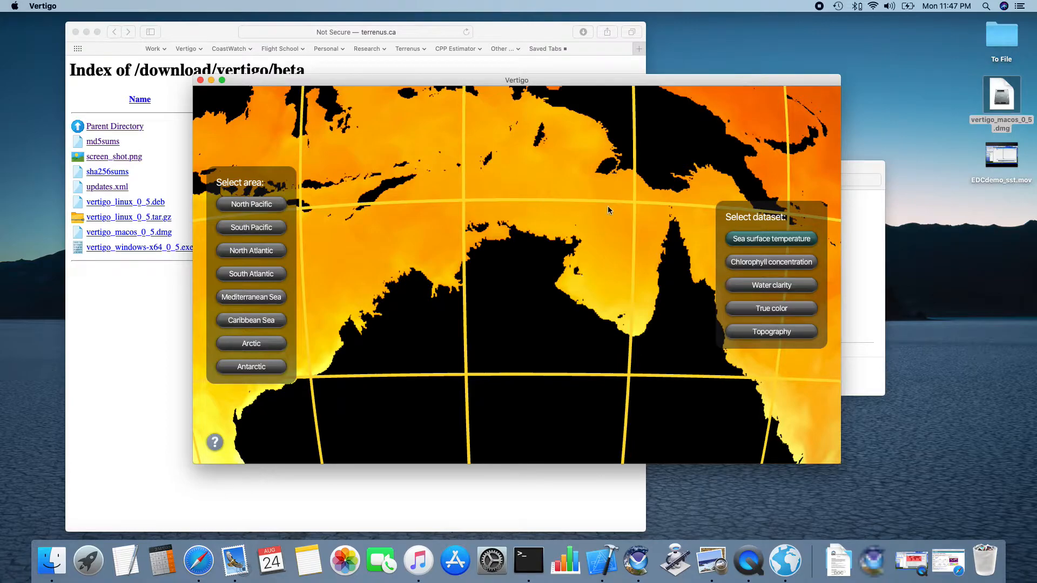
Step: Switch to Finder's Applications folder, show the package contents of Vertigo and open Contents > Resources
left_click(857, 163)
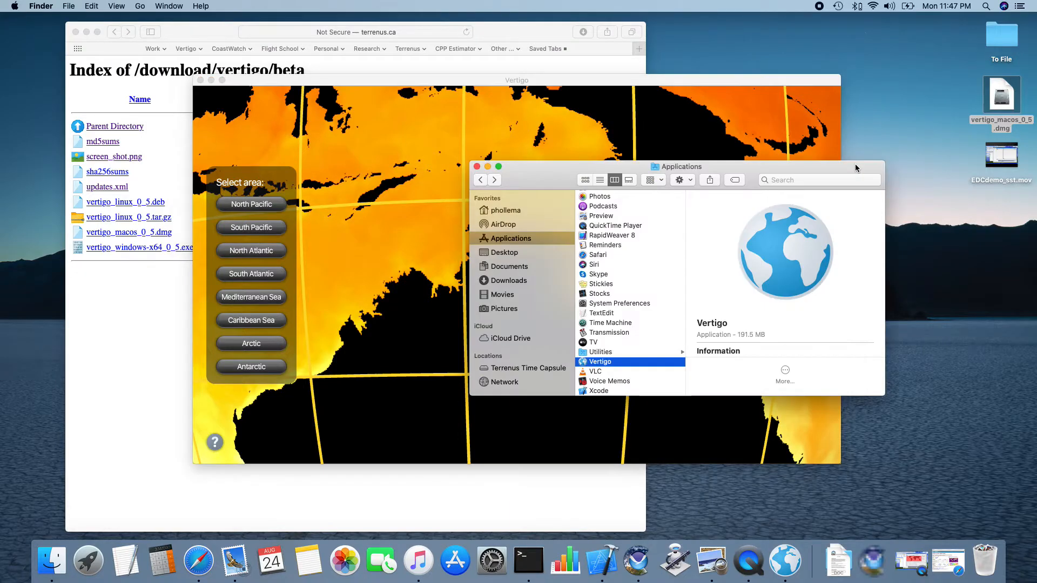
right_click(597, 362)
left_click(627, 291)
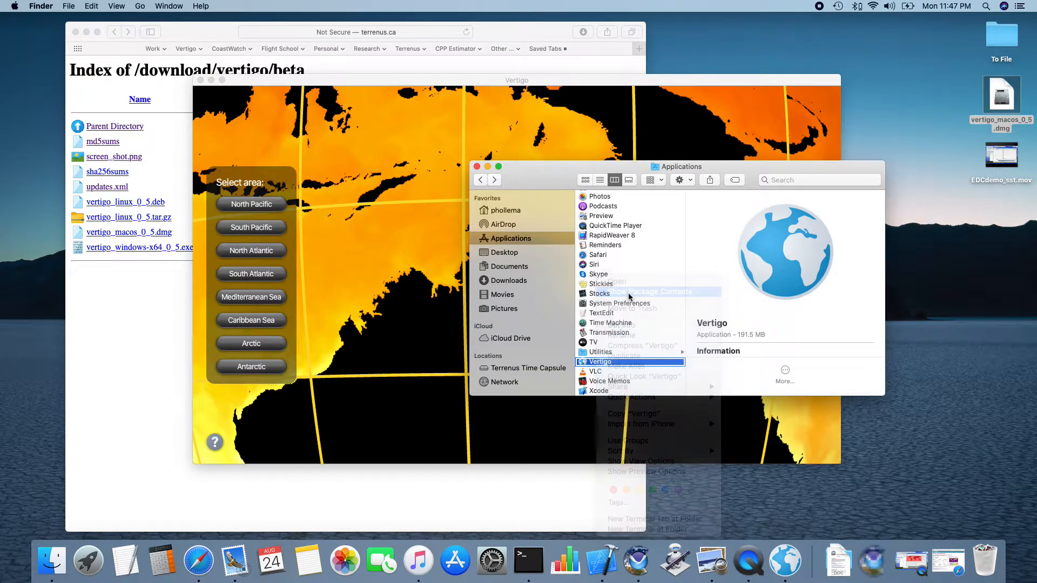
left_click(615, 194)
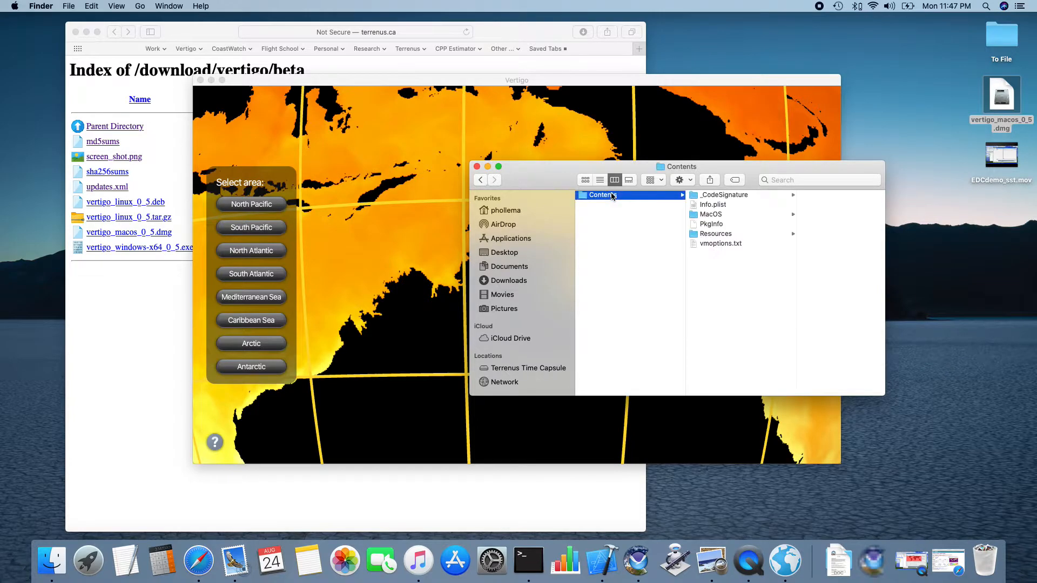
left_click(713, 234)
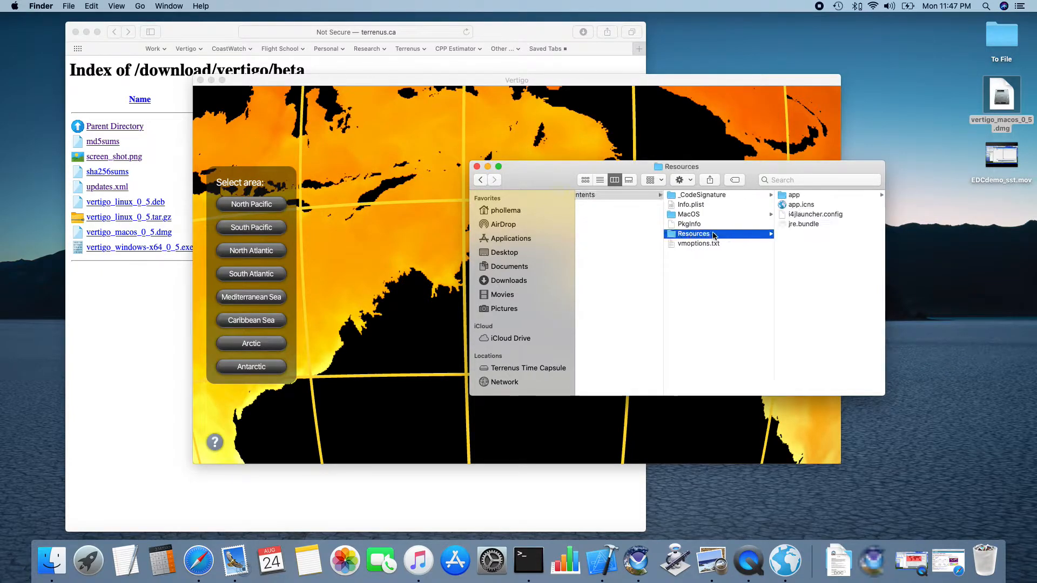
Step: Go through app > mod > coastwatch.vertigo > noaa > coastwatch to the vertigo folder inside the package
left_click(801, 196)
left_click(802, 206)
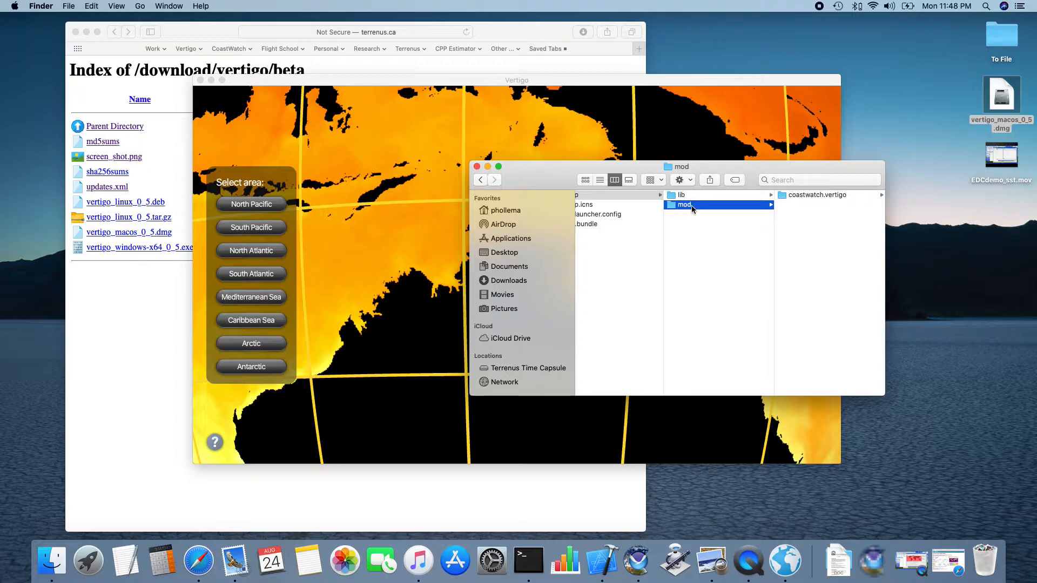
left_click(808, 197)
left_click(804, 206)
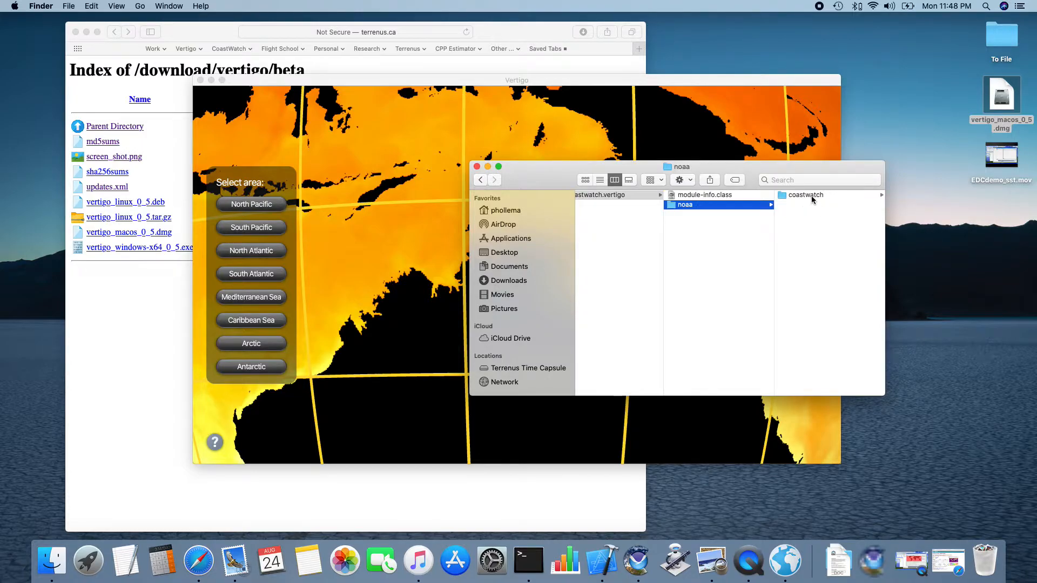
left_click(810, 196)
left_click(810, 196)
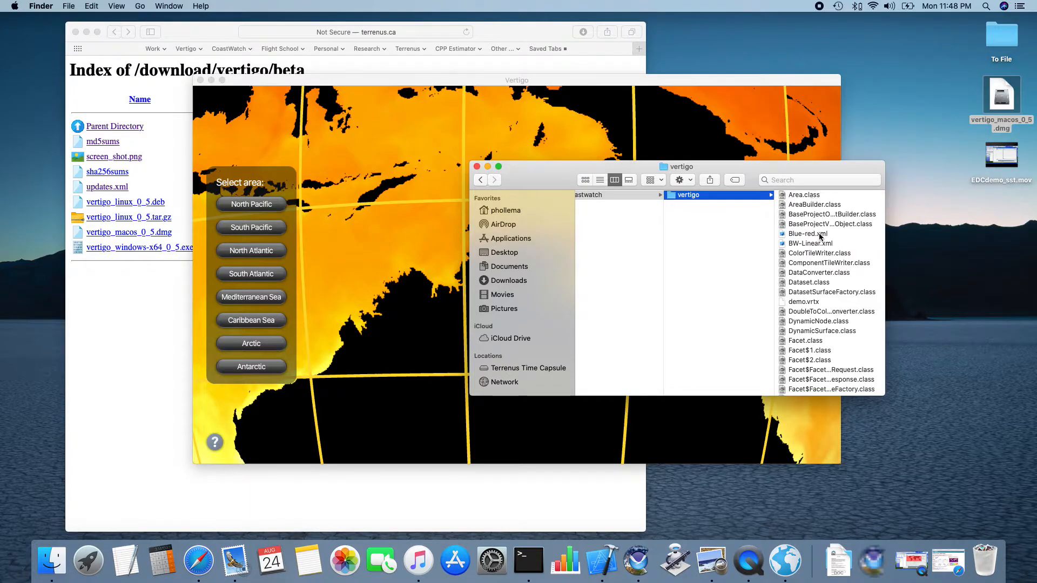
Step: Try to open demo.vrtx with its default application, cancel the request, and open the file in Xcode instead
left_click(803, 303)
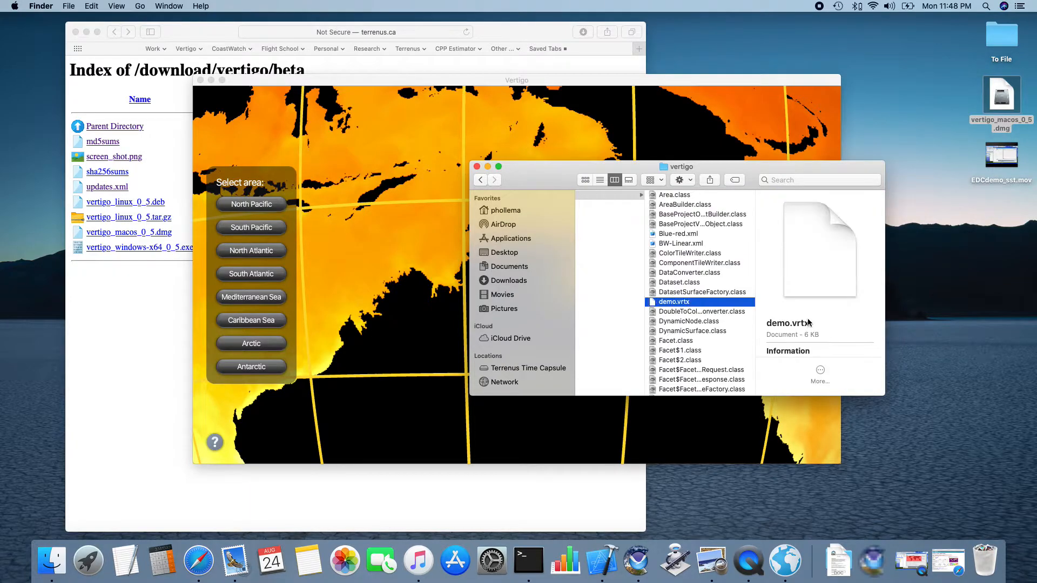
double_click(683, 303)
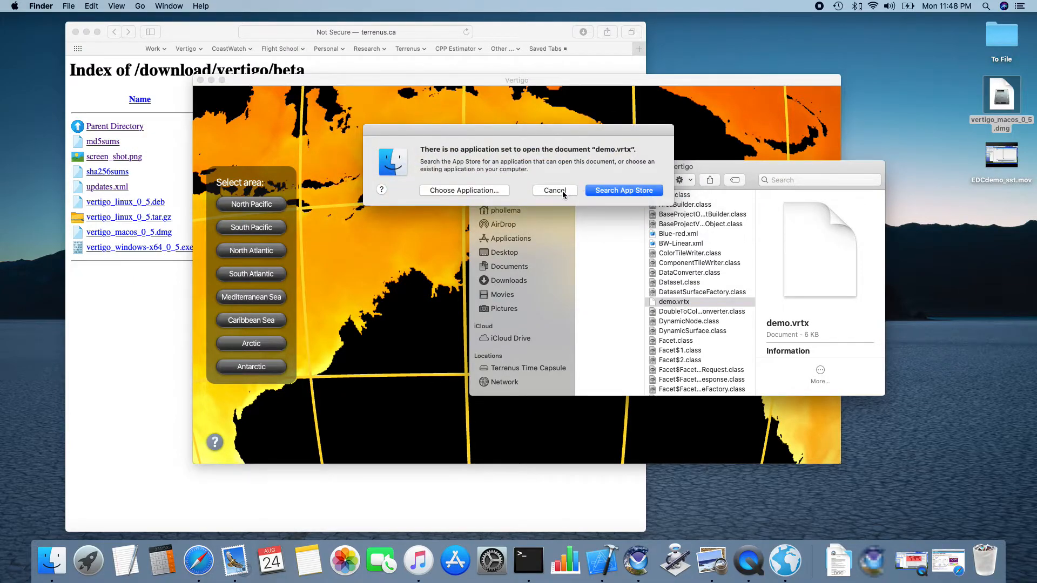
left_click(562, 190)
left_click_drag(687, 306, 614, 558)
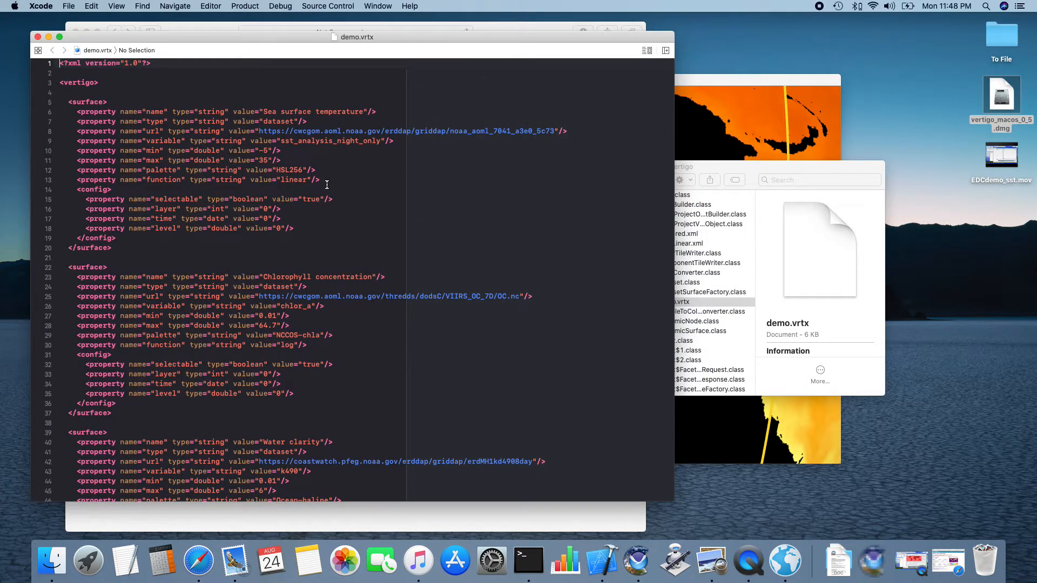
Step: Compare the surface definitions in demo.vrtx with the dataset list in Vertigo, repositioning the Vertigo window so both can be viewed
left_click(109, 104)
left_click_drag(737, 85, 767, 89)
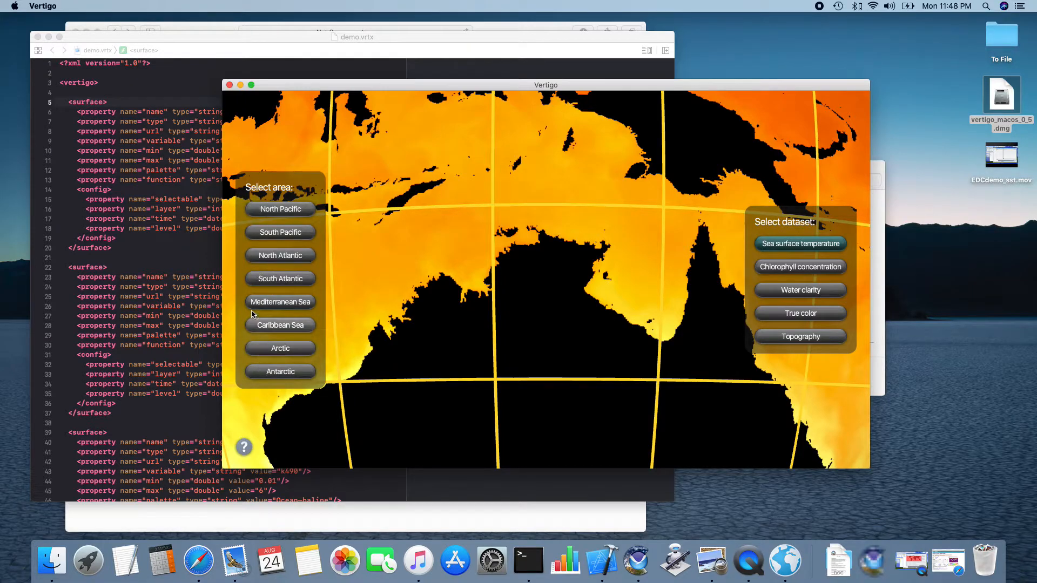
left_click(155, 183)
scroll(189, 224, "down", 20)
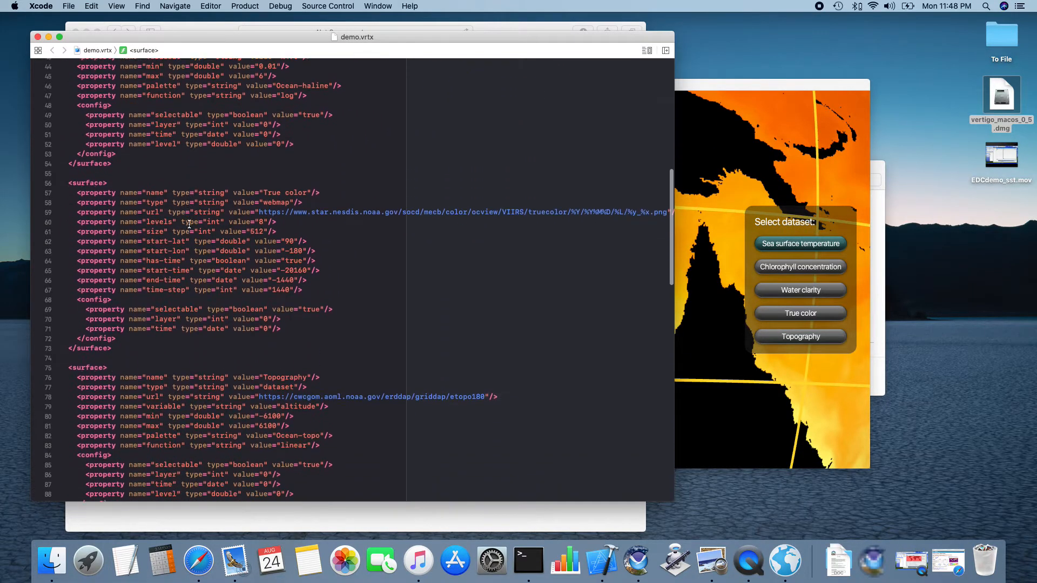
left_click_drag(62, 81, 63, 305)
scroll(187, 205, "up", 20)
Step: Highlight the name and the dataset URL of the Sea surface temperature surface in demo.vrtx, and clear the highlight
left_click(159, 119)
left_click_drag(264, 112, 363, 111)
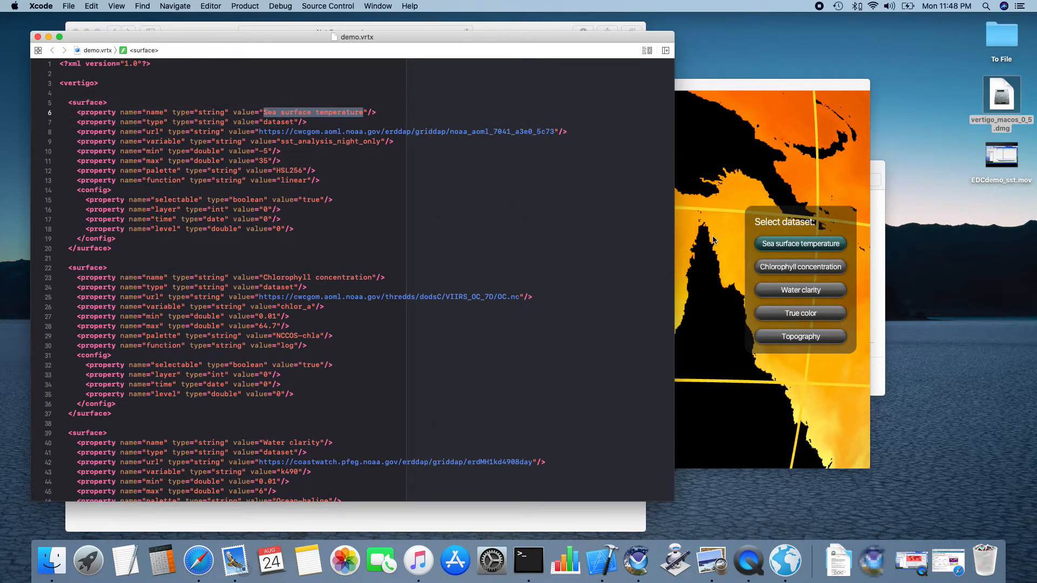
left_click_drag(260, 132, 549, 133)
left_click(241, 95)
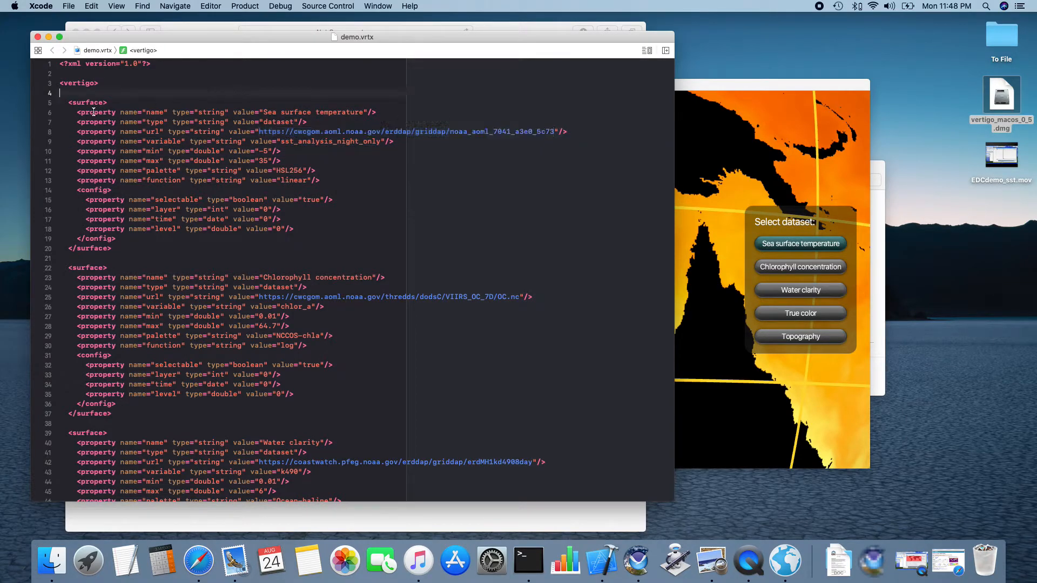
Step: Copy the whole Sea surface temperature surface block and paste the duplicate directly below the original
left_click_drag(60, 104, 59, 255)
key("super+c")
left_click(90, 258)
key("super+v")
Step: Examine the name, variable, min, max, palette and function properties of the duplicated surface block
left_click(268, 277)
left_click_drag(268, 277, 331, 277)
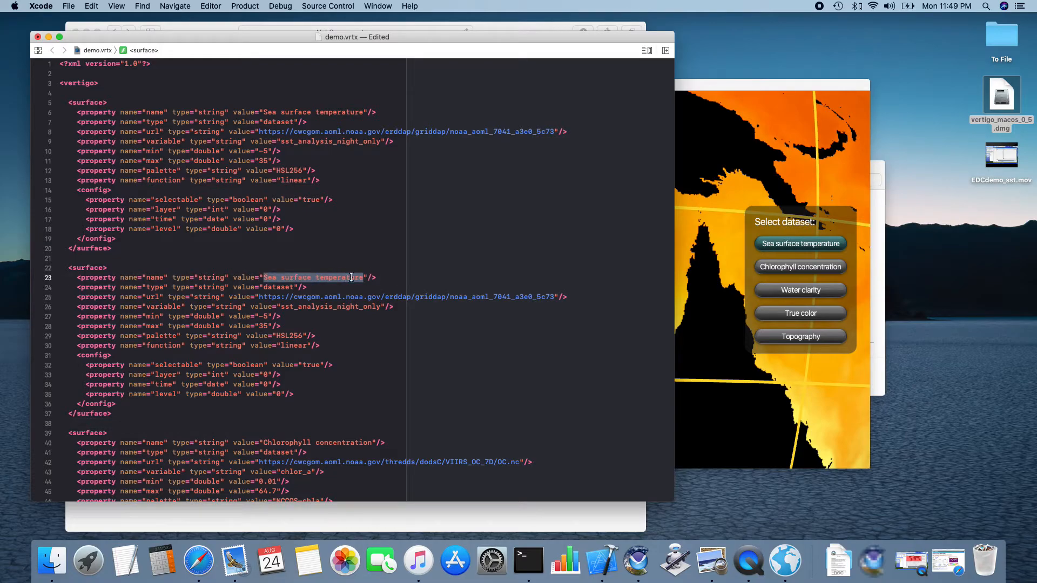
double_click(308, 306)
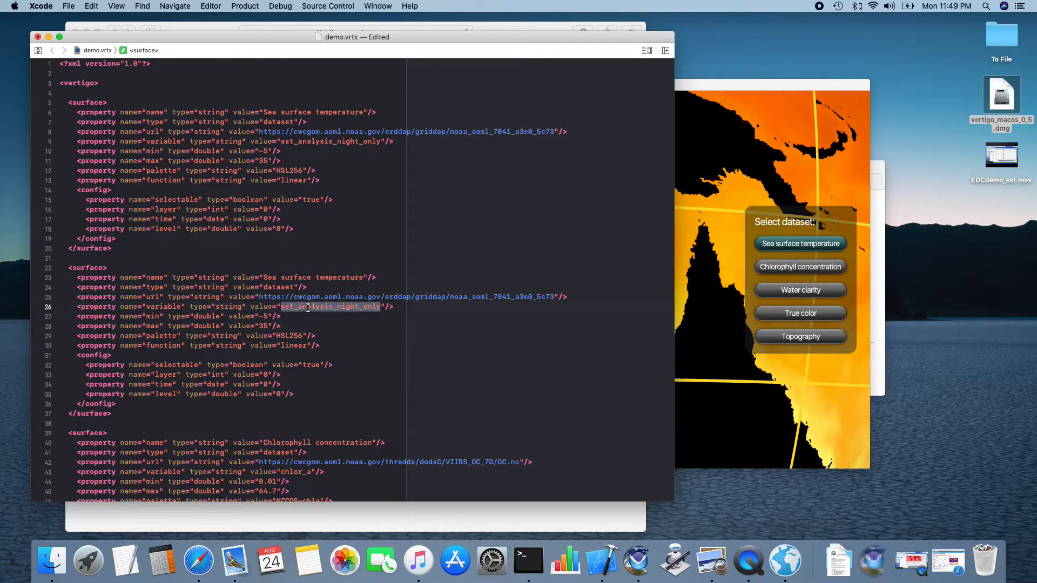
left_click(266, 316)
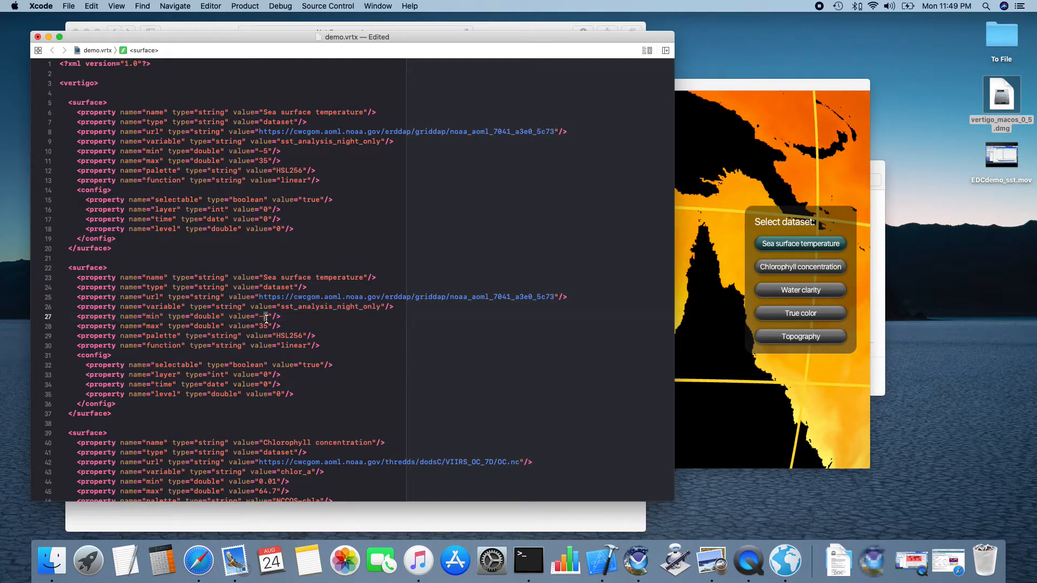
double_click(265, 326)
double_click(291, 336)
double_click(293, 346)
scroll(319, 294, "down", 3)
scroll(320, 294, "up", 2)
Step: Undo the pasting of the duplicate surface block and return to the beginning of demo.vrtx
key("super+z")
key("super+z")
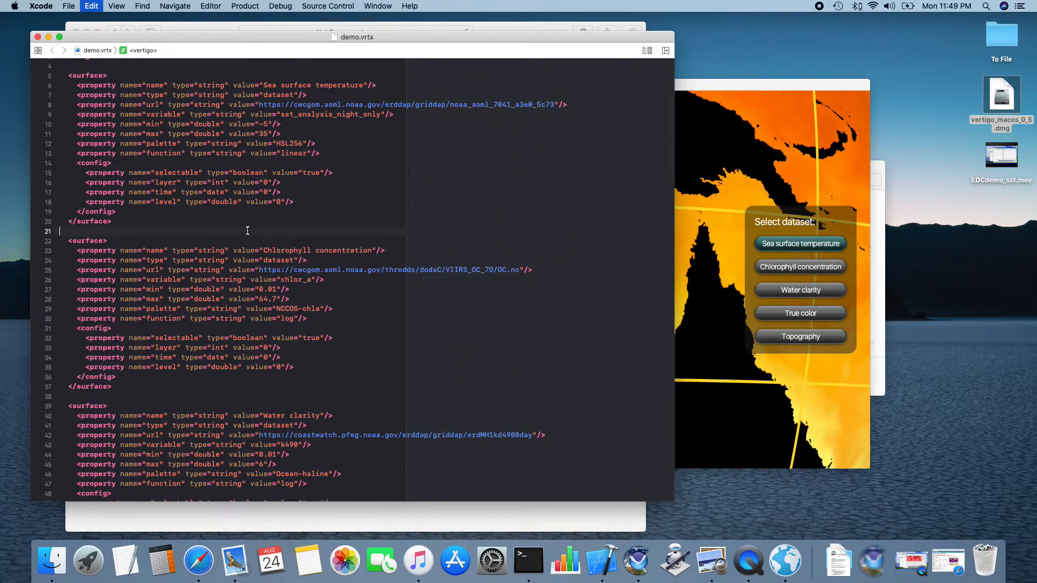
scroll(256, 214, "up", 2)
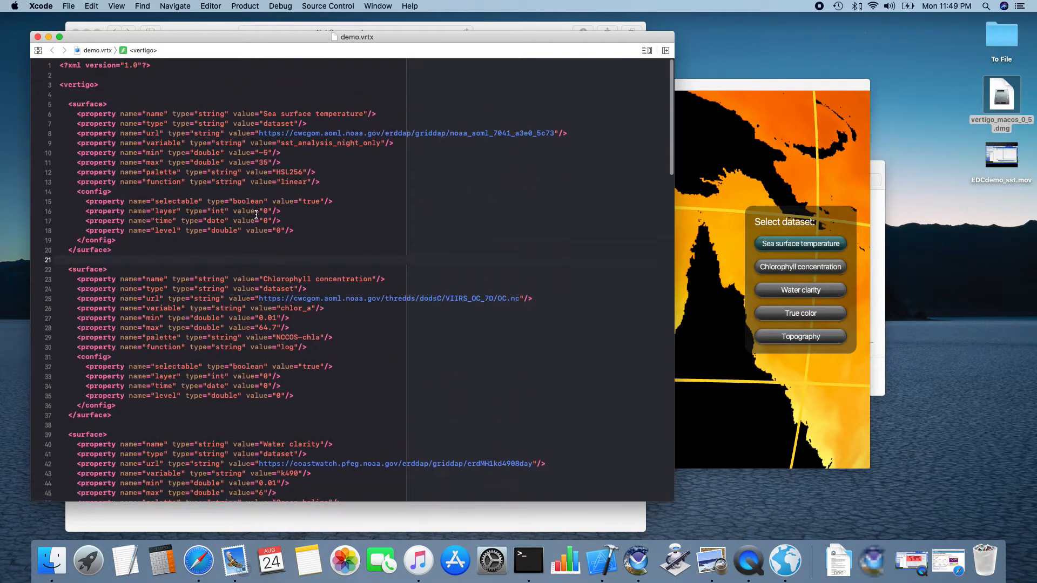
Step: Switch to the vertigo folder in Finder and preview the palette files Blue-red.xml and BW-Linear.xml
key("ctrl+Up")
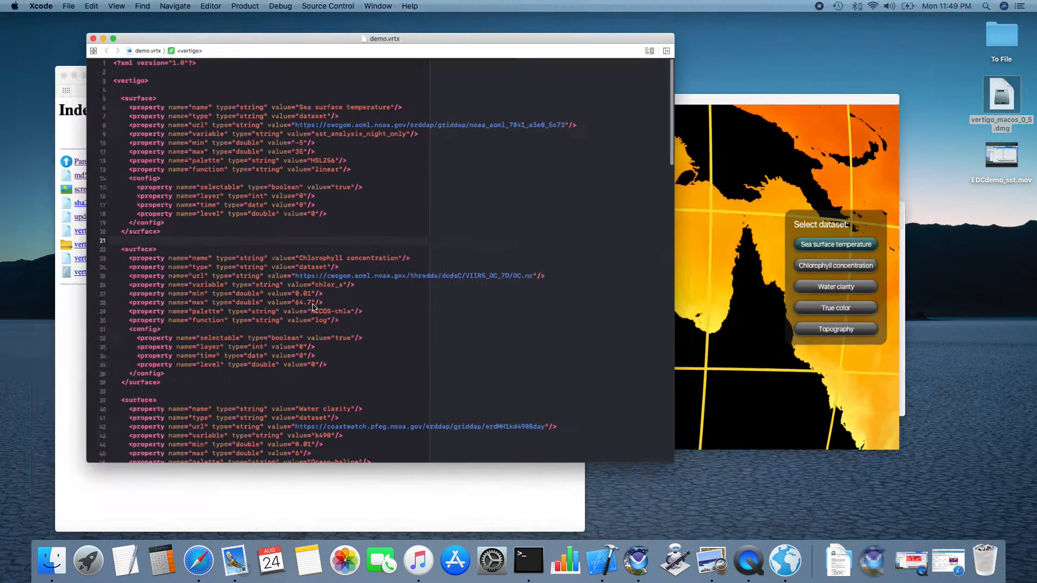
left_click(778, 381)
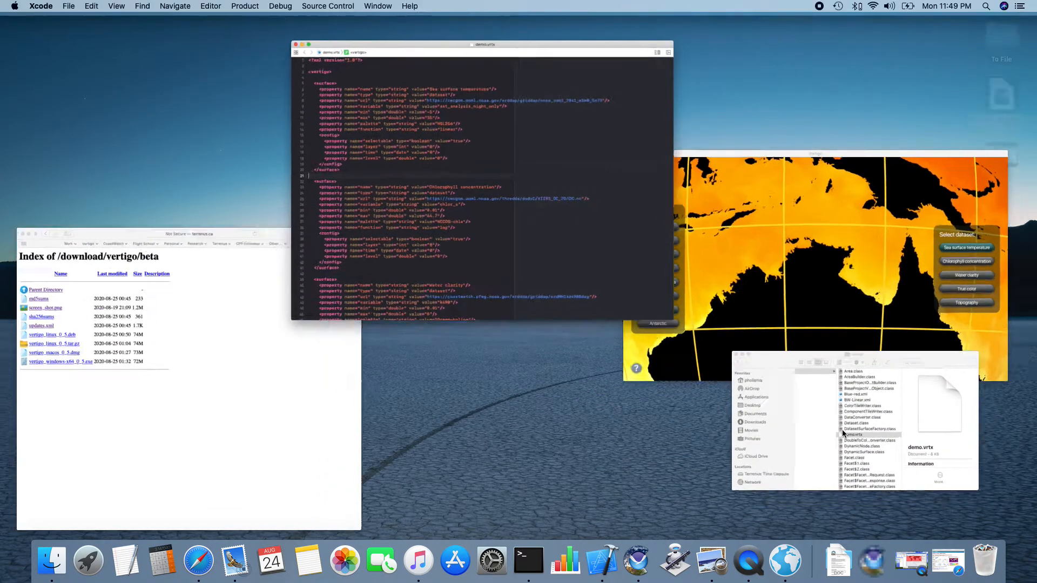
scroll(736, 268, "down", 1)
scroll(736, 268, "up", 2)
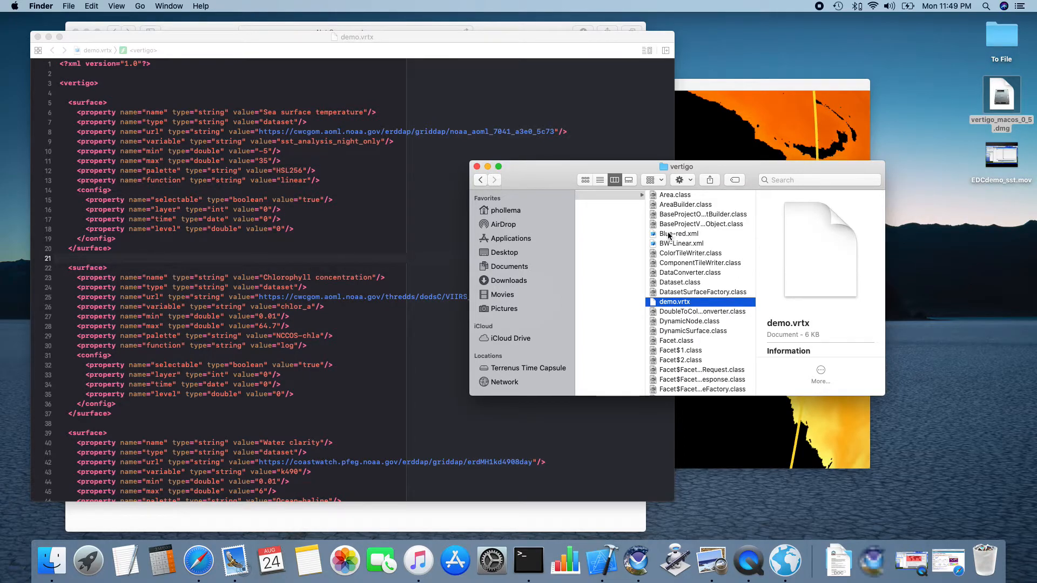
left_click(662, 235)
left_click(670, 245)
Step: Look through the remaining palette files in the vertigo folder, from the Ocean palettes to Wind-0-50.xml
scroll(693, 274, "down", 5)
scroll(694, 274, "down", 6)
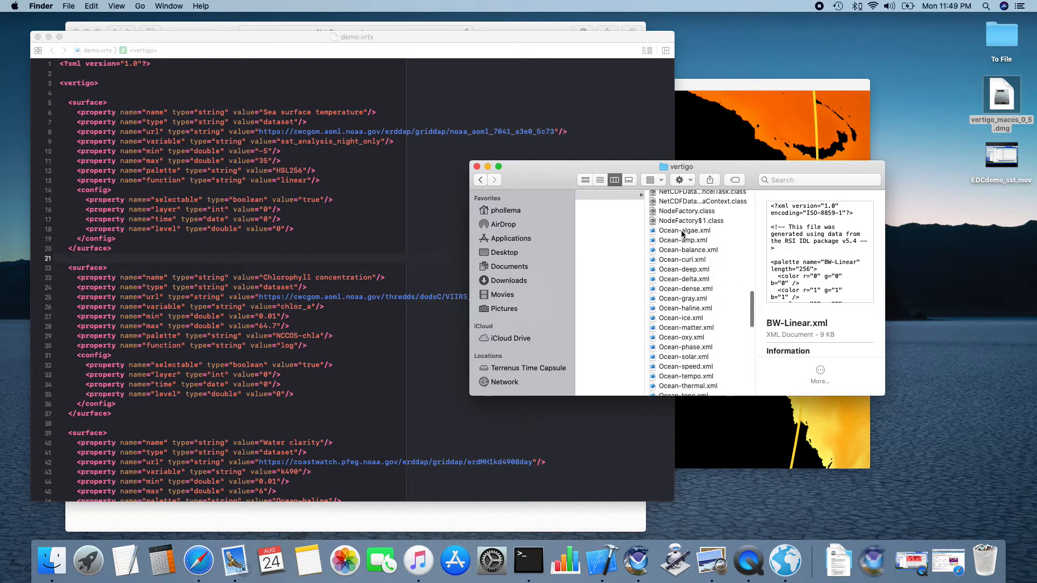
scroll(684, 240, "down", 1)
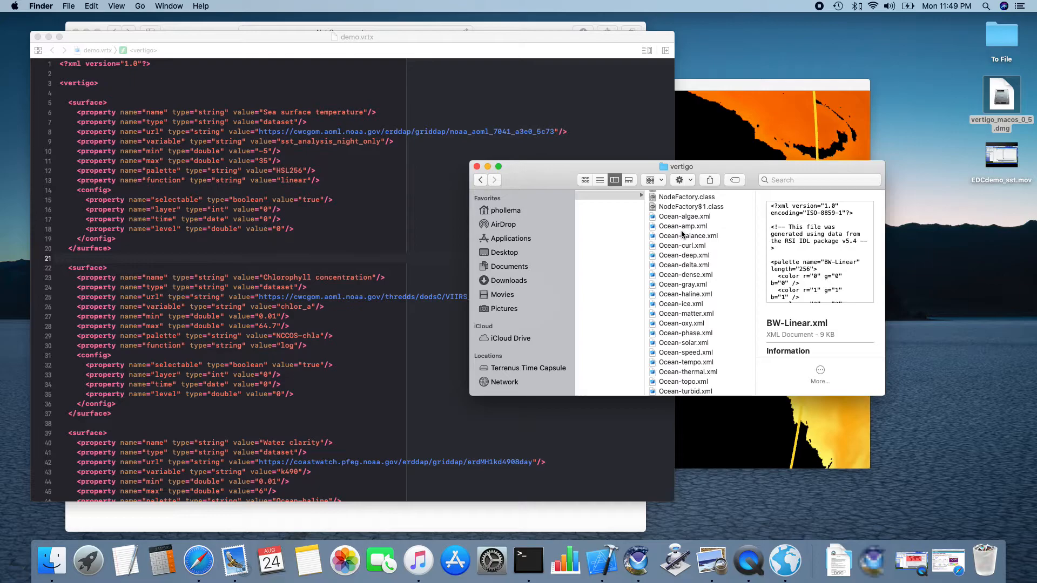
scroll(682, 233, "down", 4)
scroll(682, 233, "down", 15)
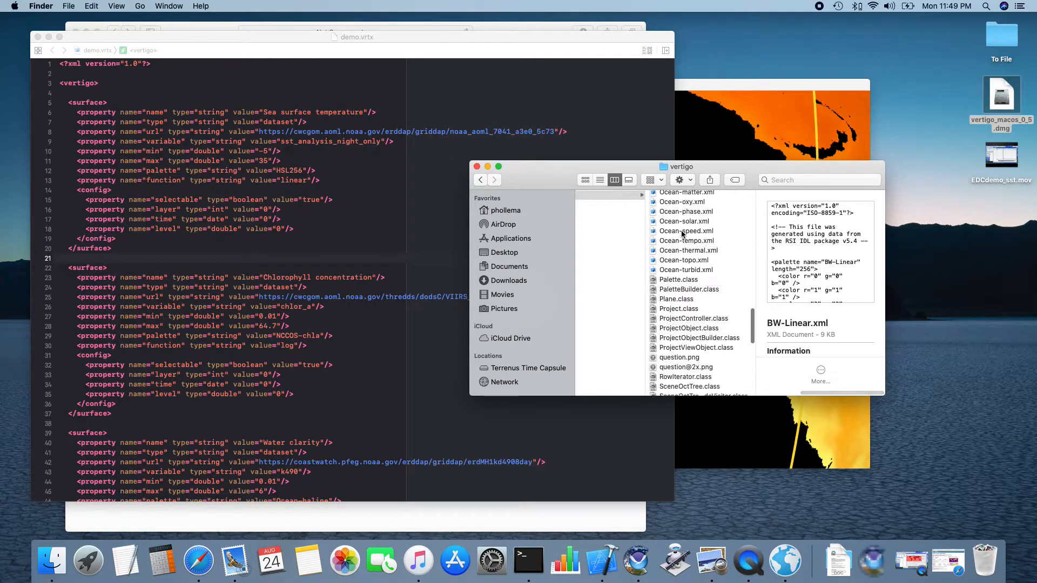
scroll(682, 233, "down", 3)
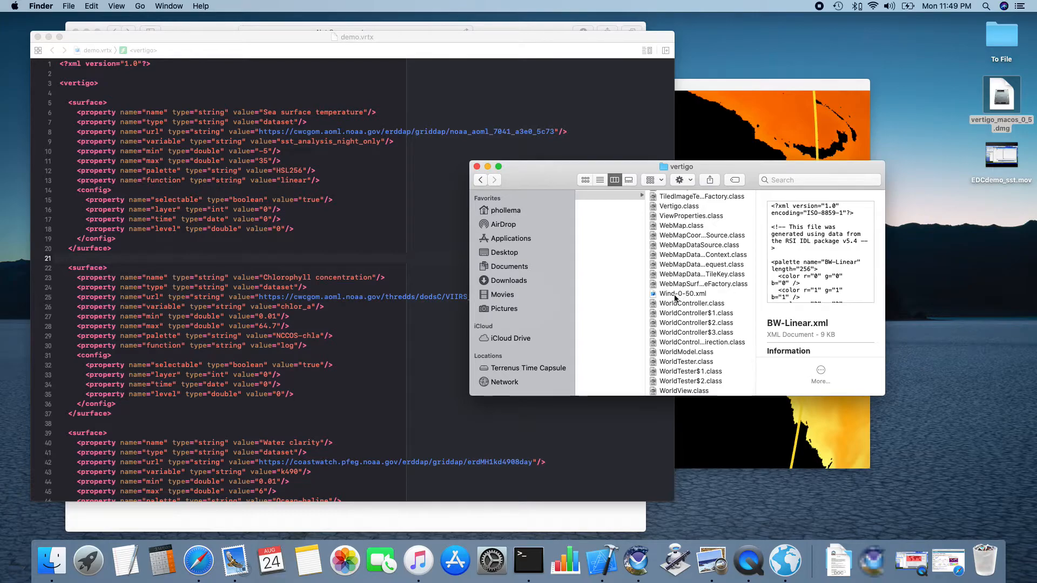
Step: Return to demo.vrtx in Xcode and insert "file:" before the Sea surface temperature dataset URL
left_click(557, 37)
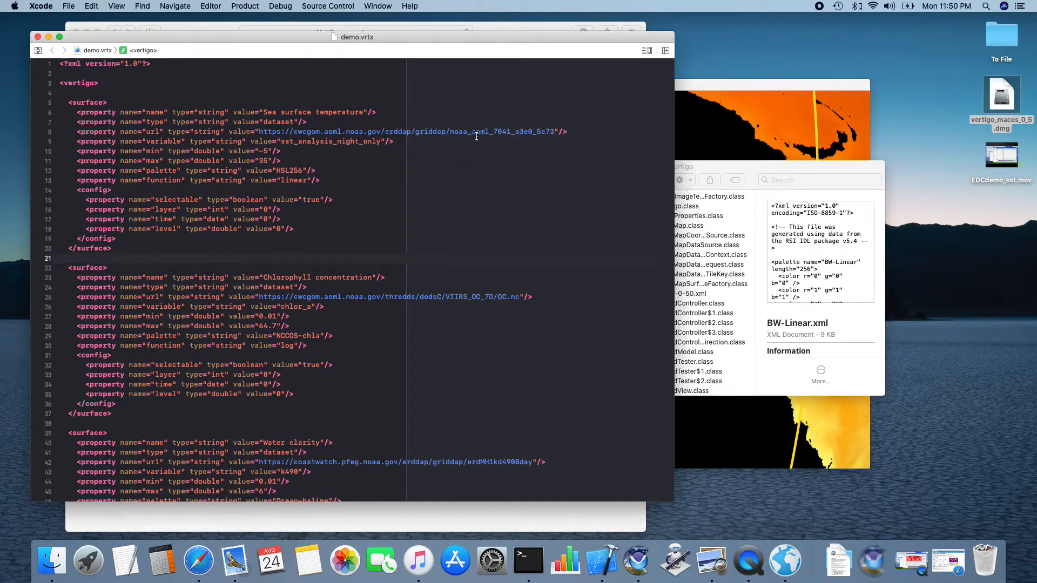
scroll(299, 191, "up", 2)
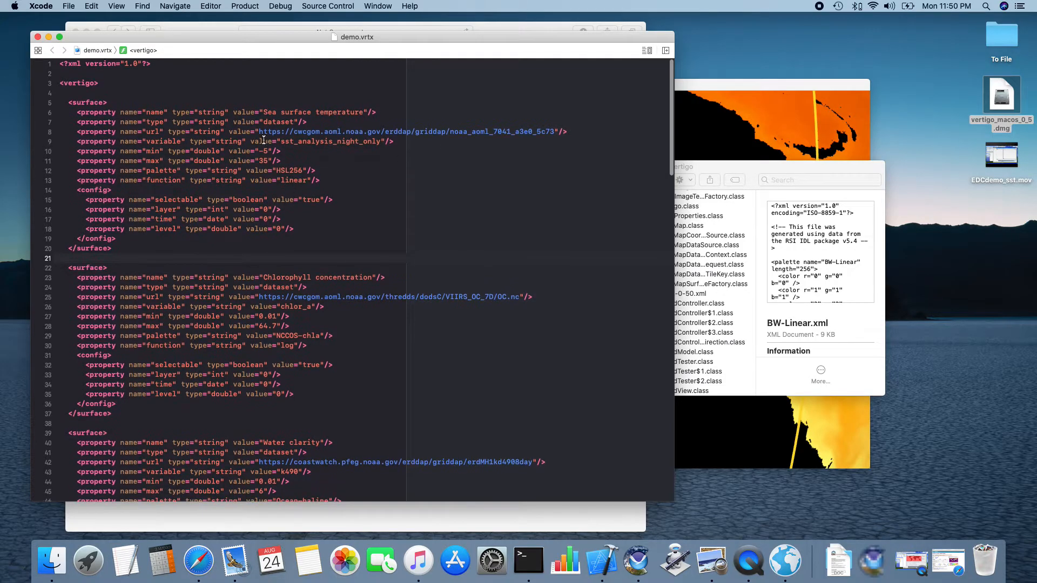
left_click(347, 129)
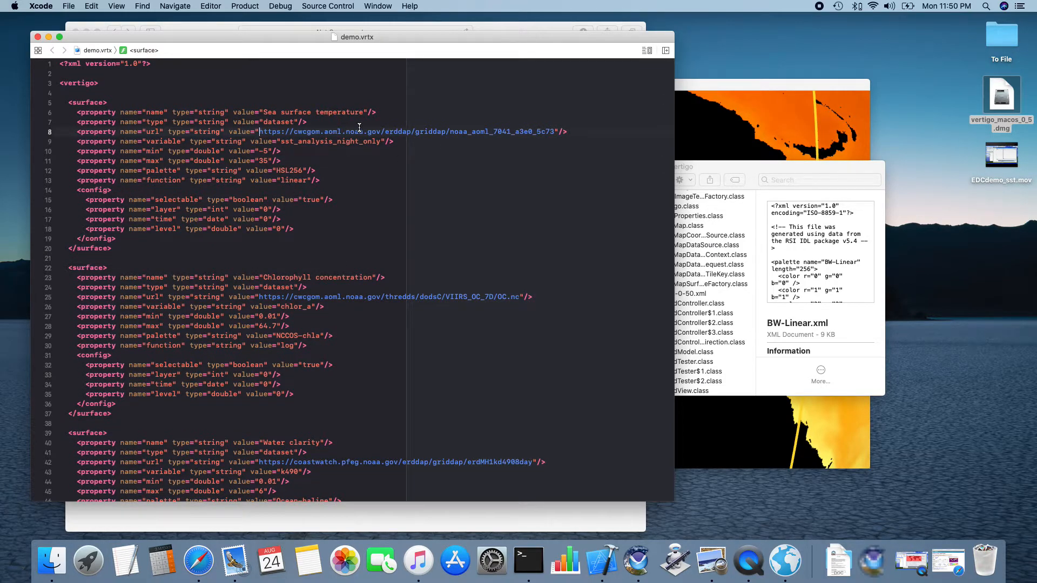
type("file:")
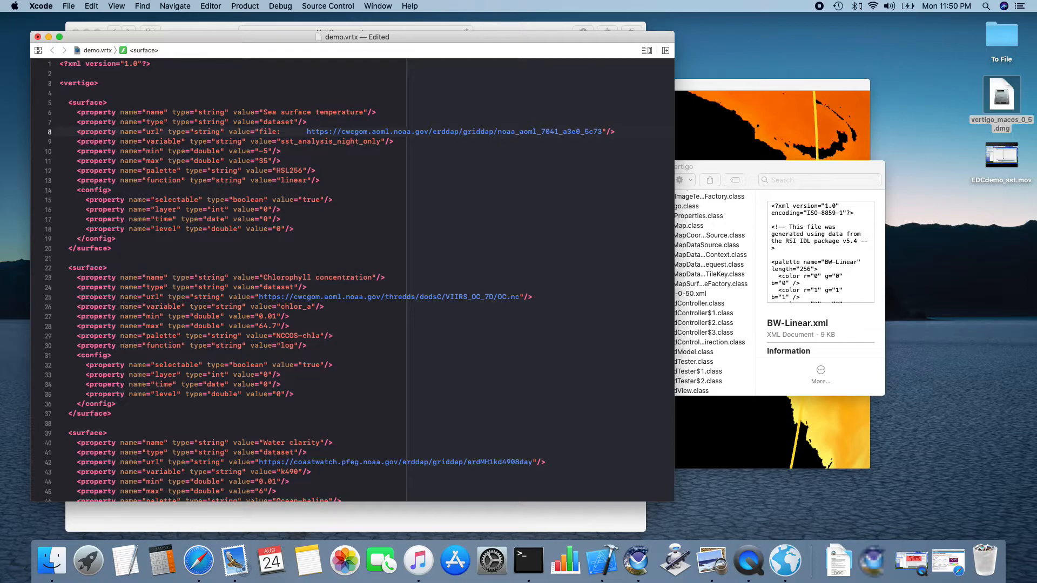
Step: Remove the "file:" prefix and its trailing spaces from the Sea surface temperature URL, and save demo.vrtx
key("BackSpace")
key("BackSpace")
key("BackSpace")
key("BackSpace")
key("BackSpace")
key("BackSpace")
key("BackSpace")
key("BackSpace")
key("BackSpace")
key("BackSpace")
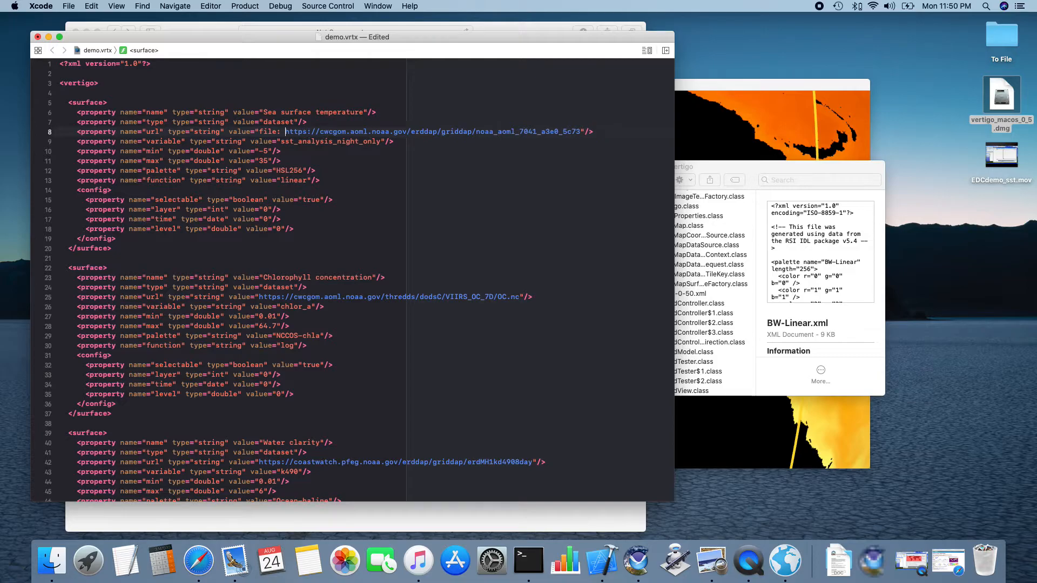
key("BackSpace")
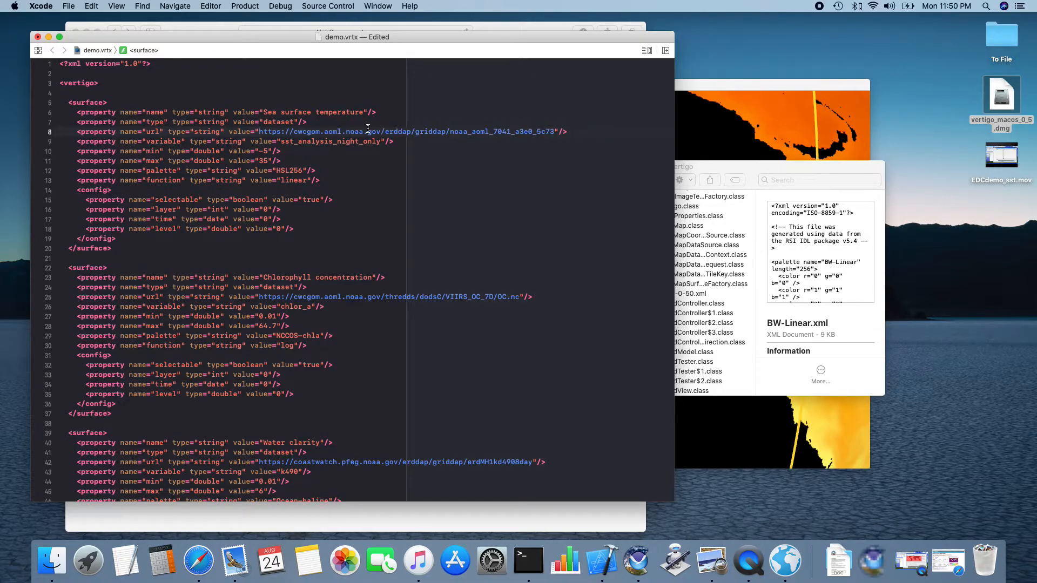
key("super+s")
Step: Compare the area and dataset lists in Vertigo with the code of demo.vrtx, ending in Vertigo
left_click(764, 83)
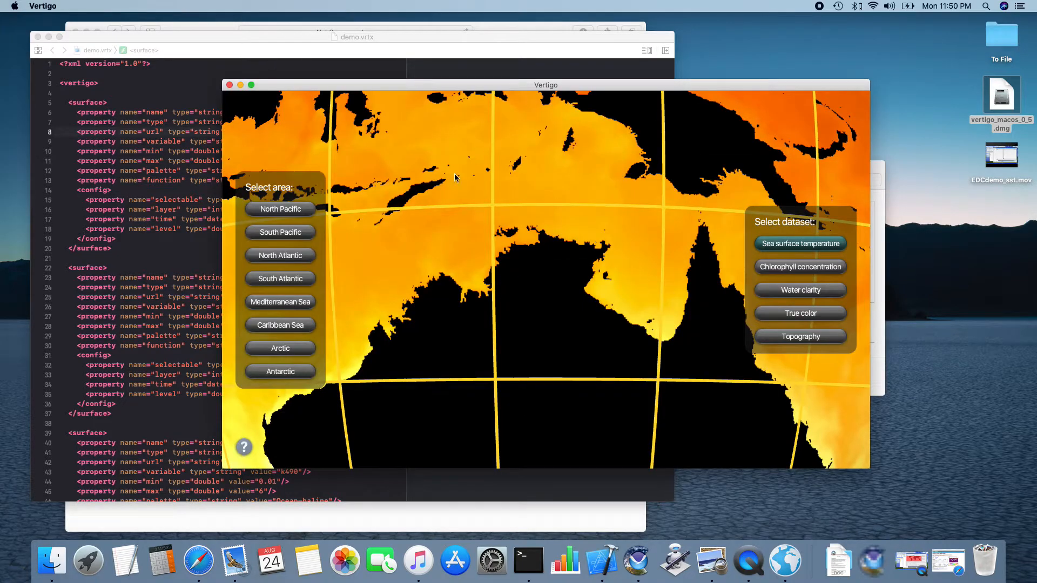
left_click(511, 36)
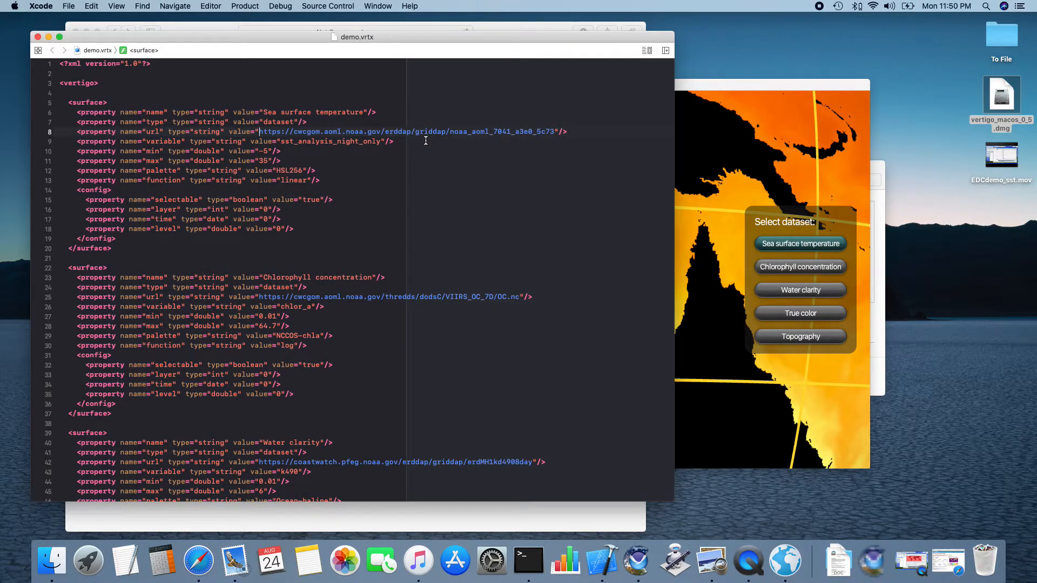
left_click(709, 183)
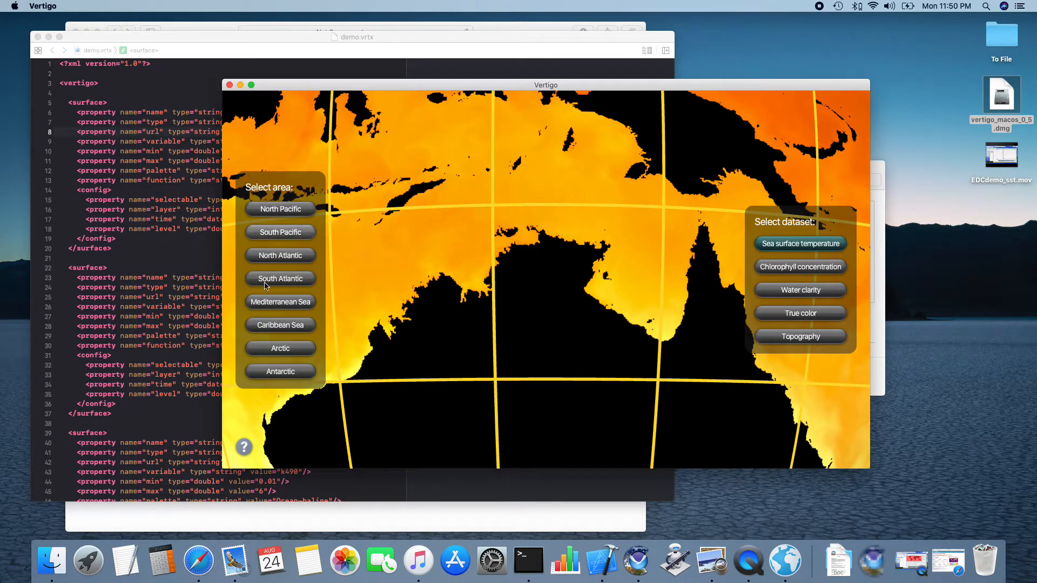
Step: Glance at demo.vrtx in Xcode, return to Vertigo and open its help at the list of possible initial improvements
left_click(178, 134)
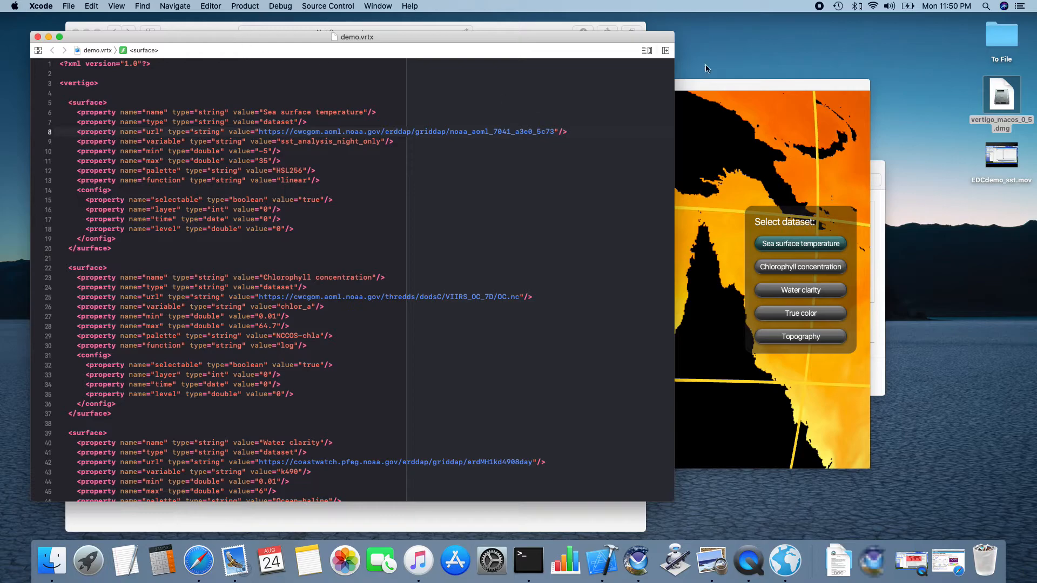
left_click(723, 90)
left_click(243, 448)
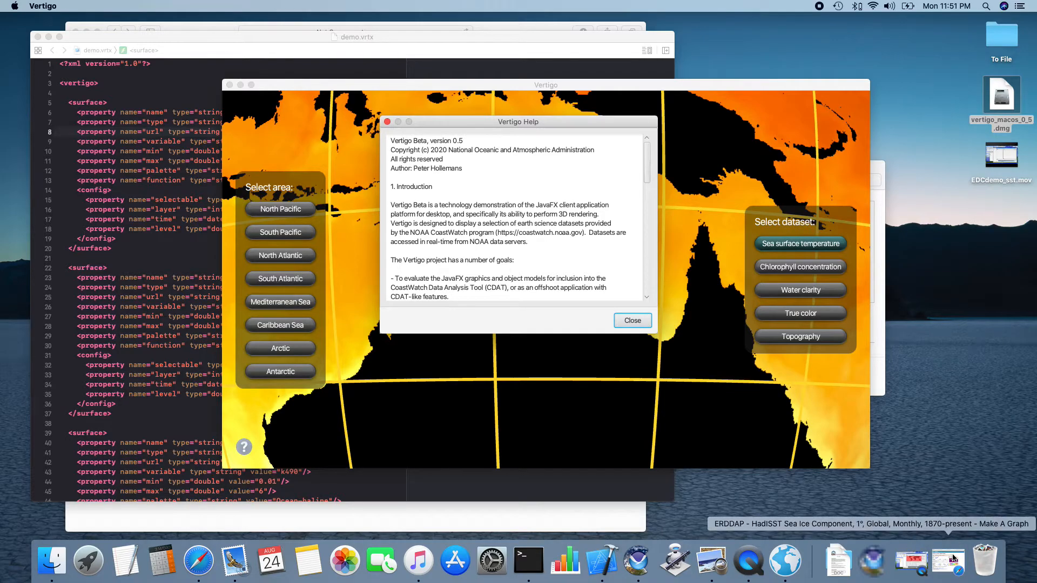
scroll(468, 227, "down", 10)
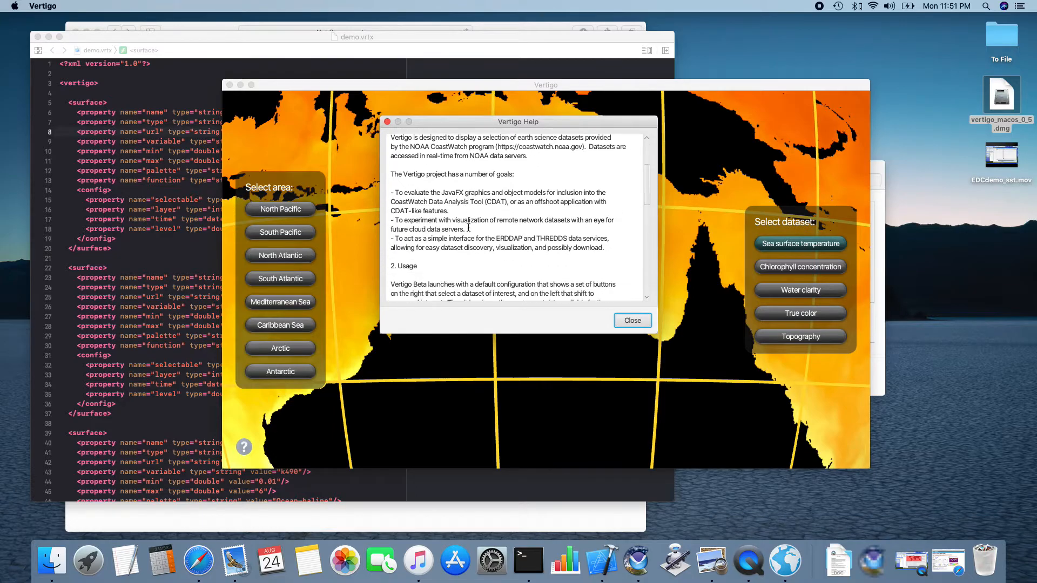
scroll(468, 227, "down", 6)
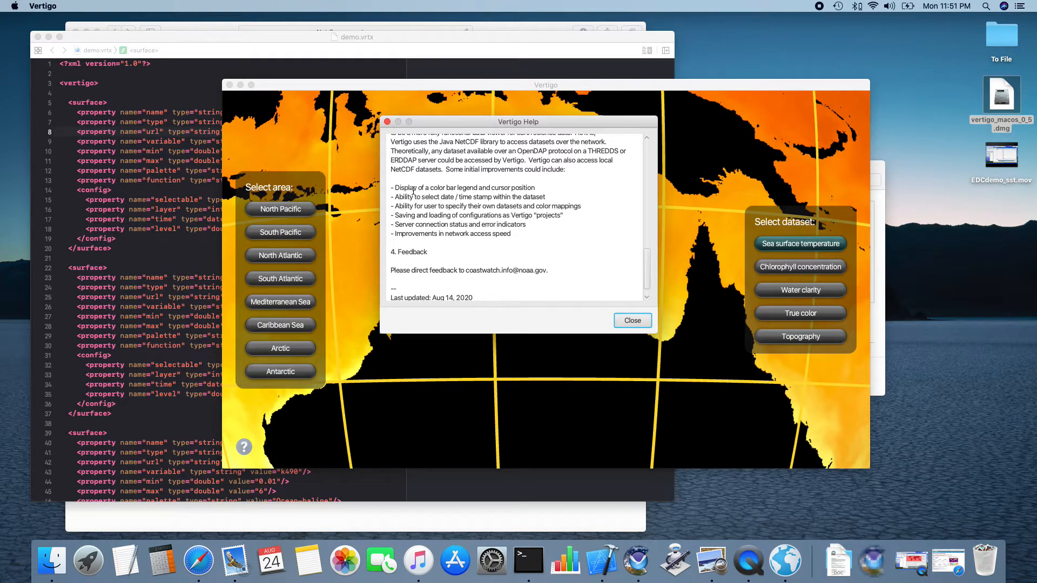
Step: Highlight in turn the help's planned color bar legend, cursor position, date / time stamp selection, and user-specified datasets and color mappings
left_click_drag(406, 188, 478, 190)
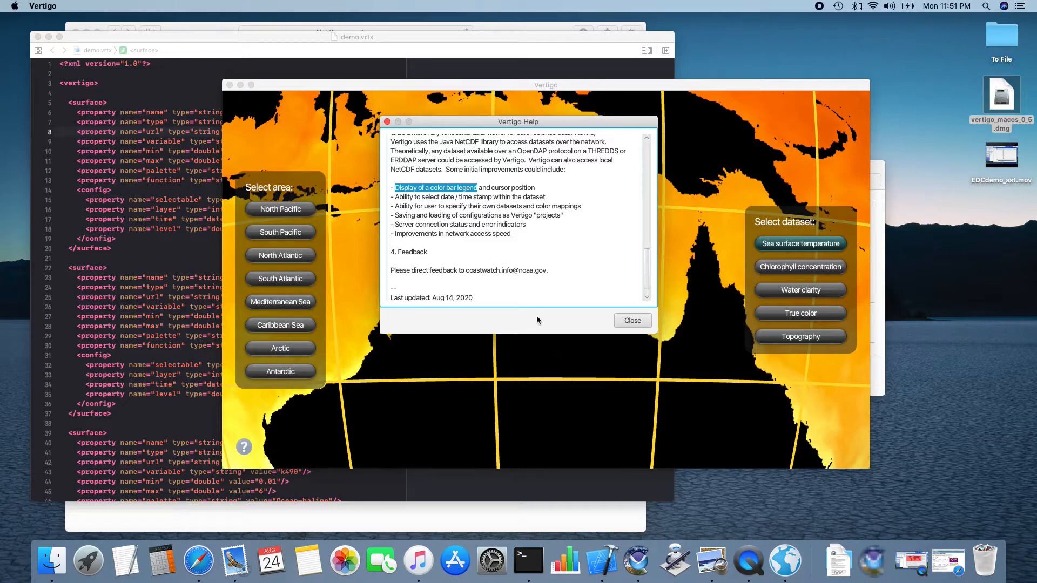
left_click_drag(491, 188, 535, 191)
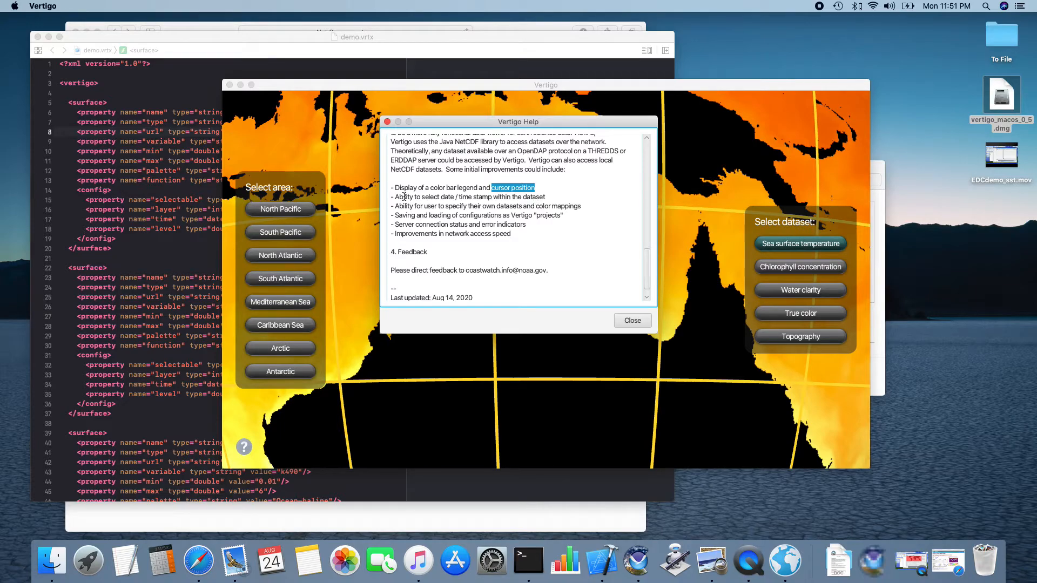
left_click_drag(395, 197, 493, 199)
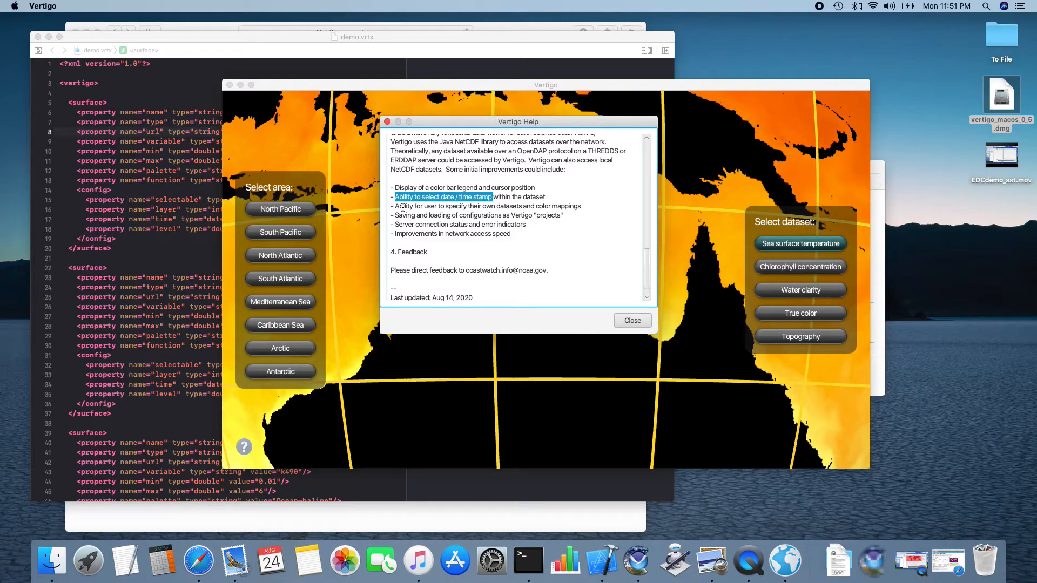
left_click_drag(394, 207, 581, 210)
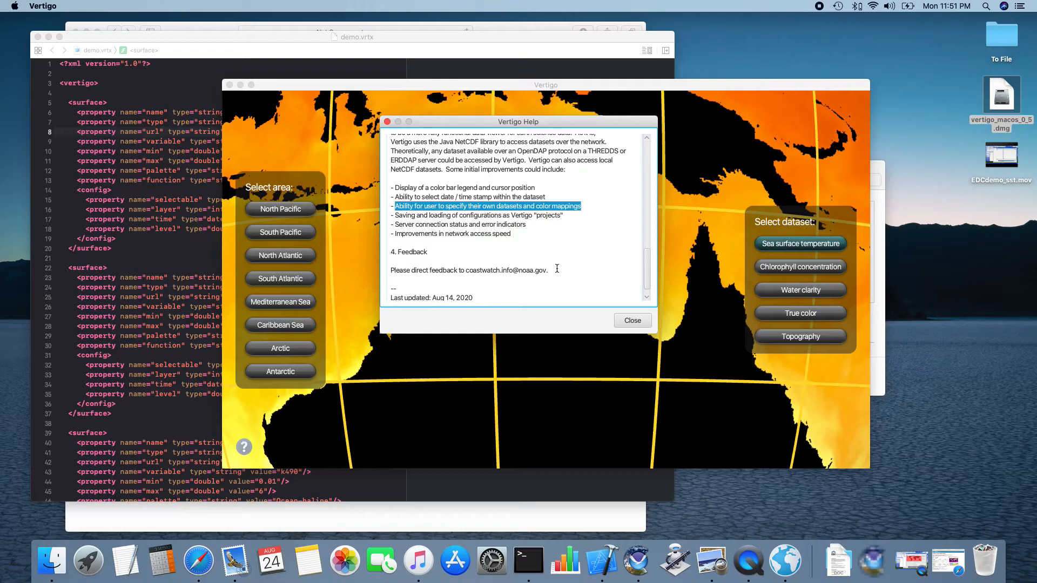
Step: Check demo.vrtx in Xcode, then highlight words in the Vertigo help item on saving and loading configurations as "projects"
left_click(117, 210)
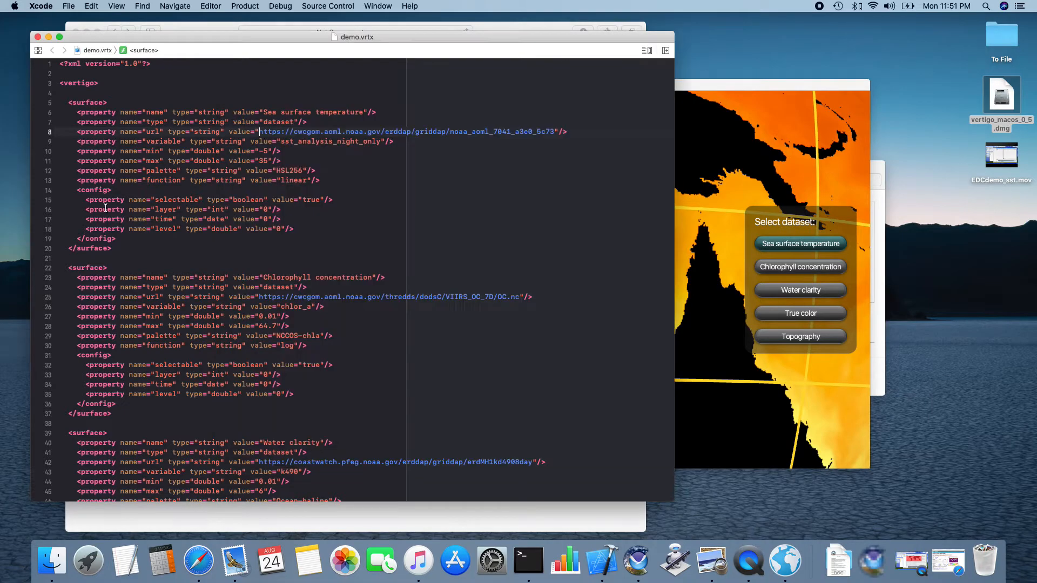
left_click(736, 88)
left_click(585, 217)
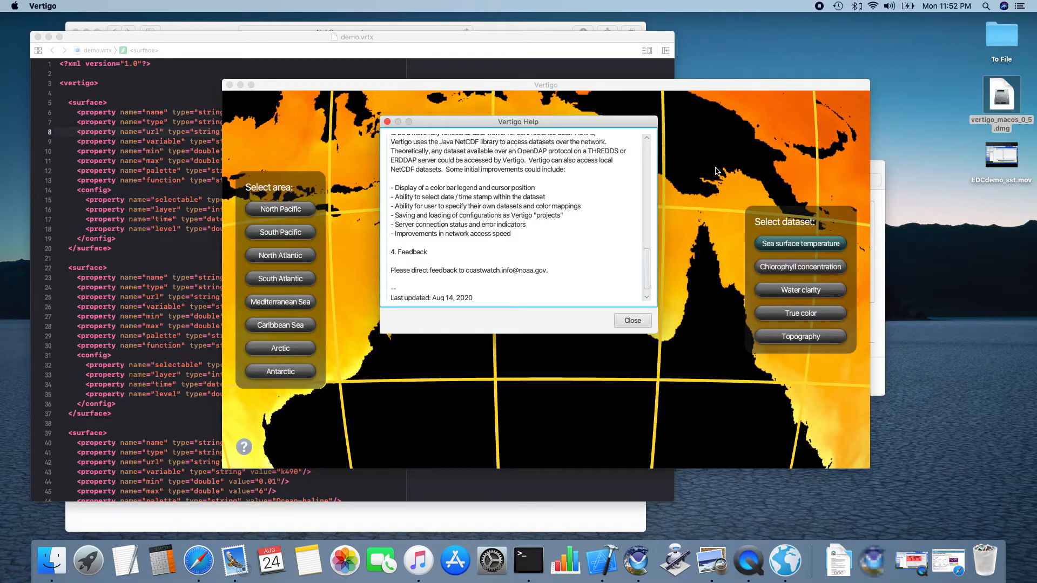
double_click(403, 216)
double_click(544, 217)
double_click(518, 216)
Step: Highlight the help's planned server connection status, error indicators and network access speed improvements, and review the Future Releases section
left_click_drag(395, 224, 469, 227)
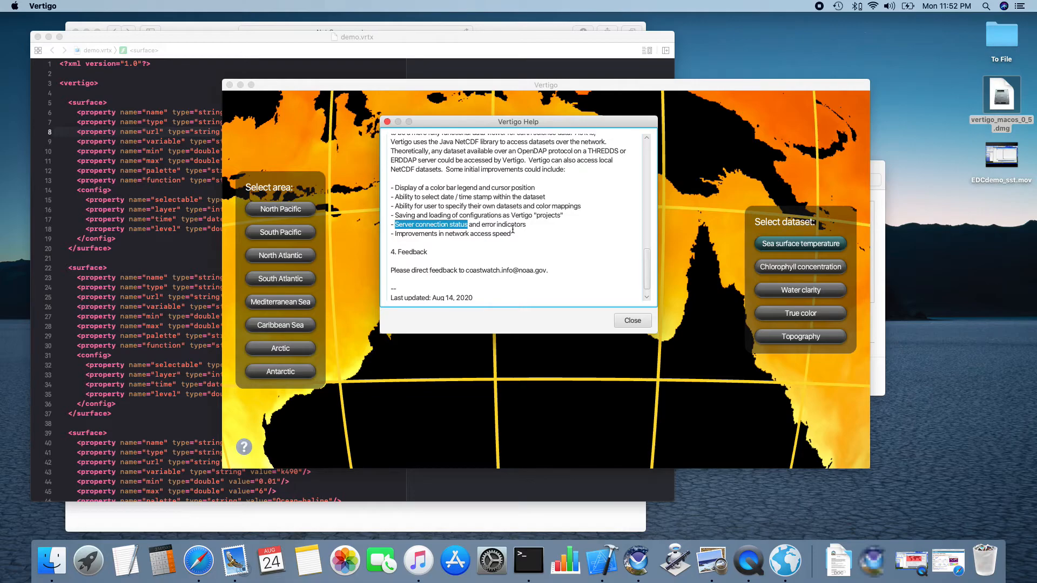
left_click_drag(481, 225, 525, 227)
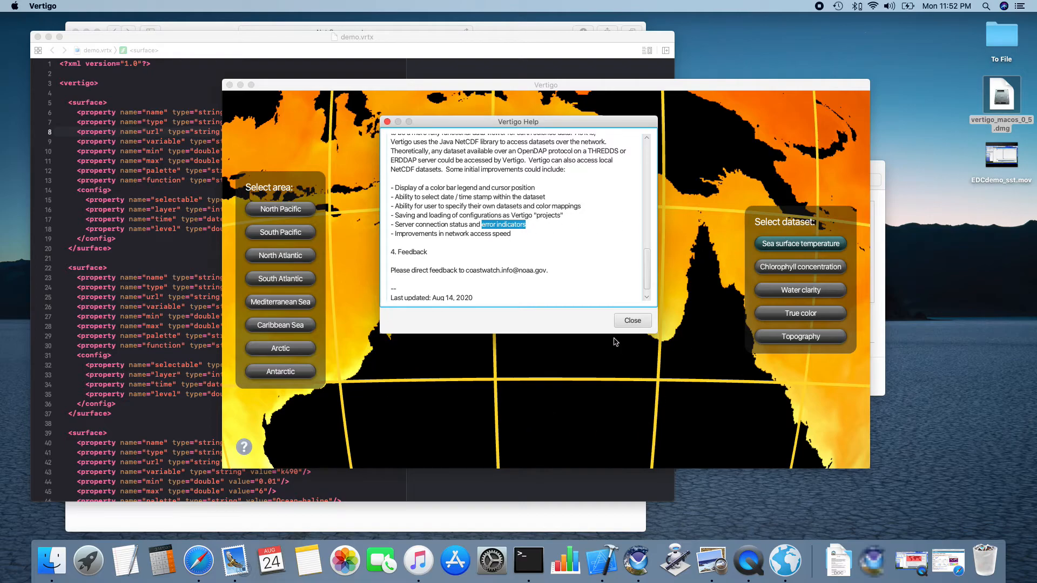
left_click_drag(395, 233, 508, 238)
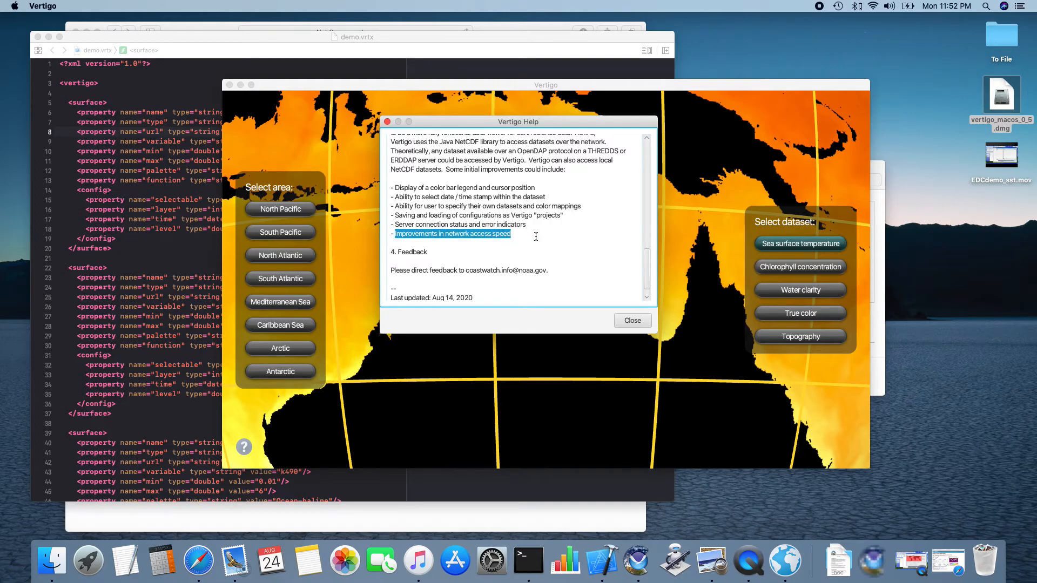
scroll(548, 232, "up", 3)
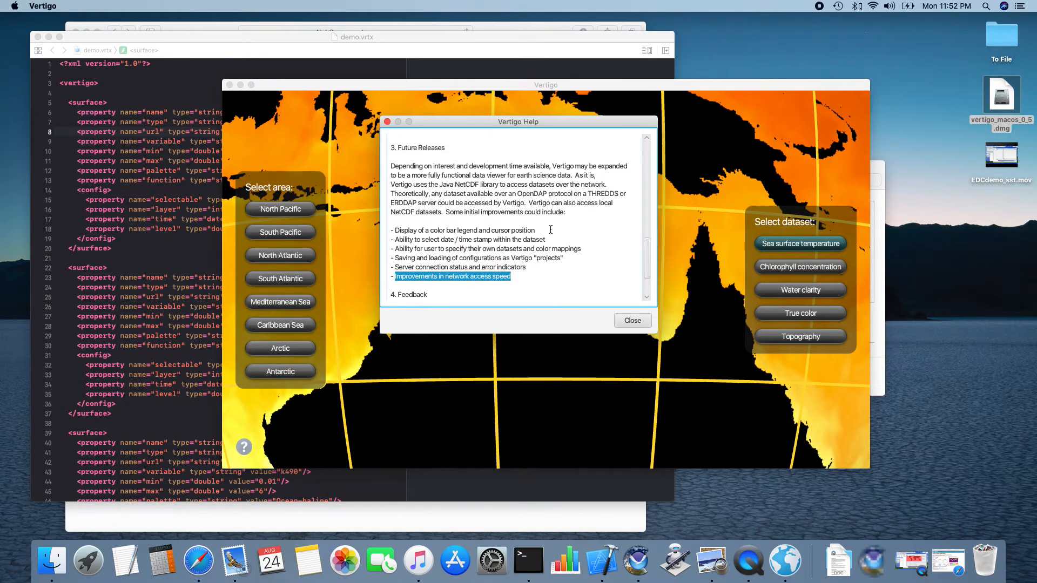
scroll(550, 230, "down", 3)
scroll(551, 230, "up", 1)
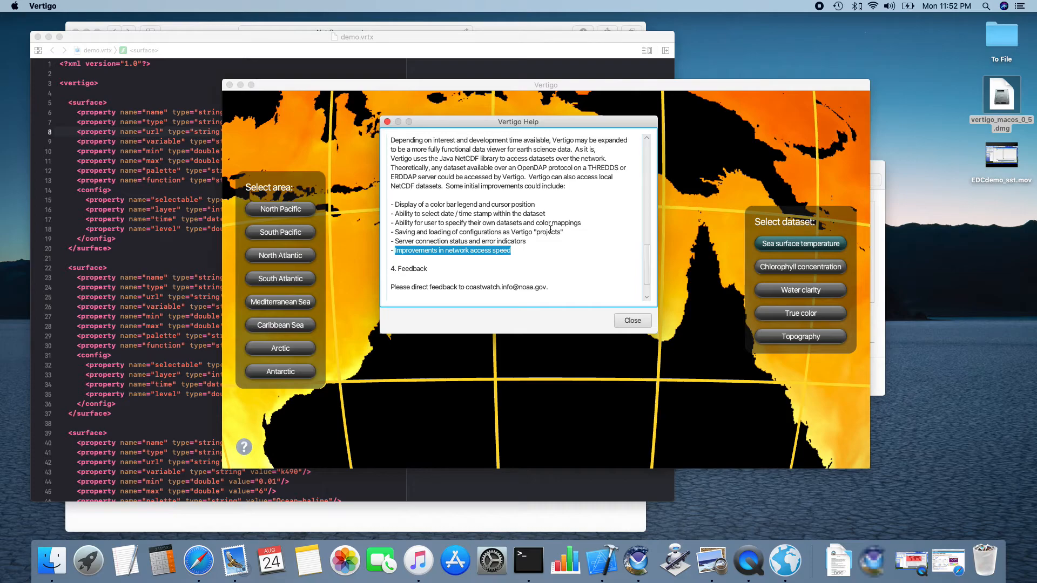
scroll(550, 231, "down", 1)
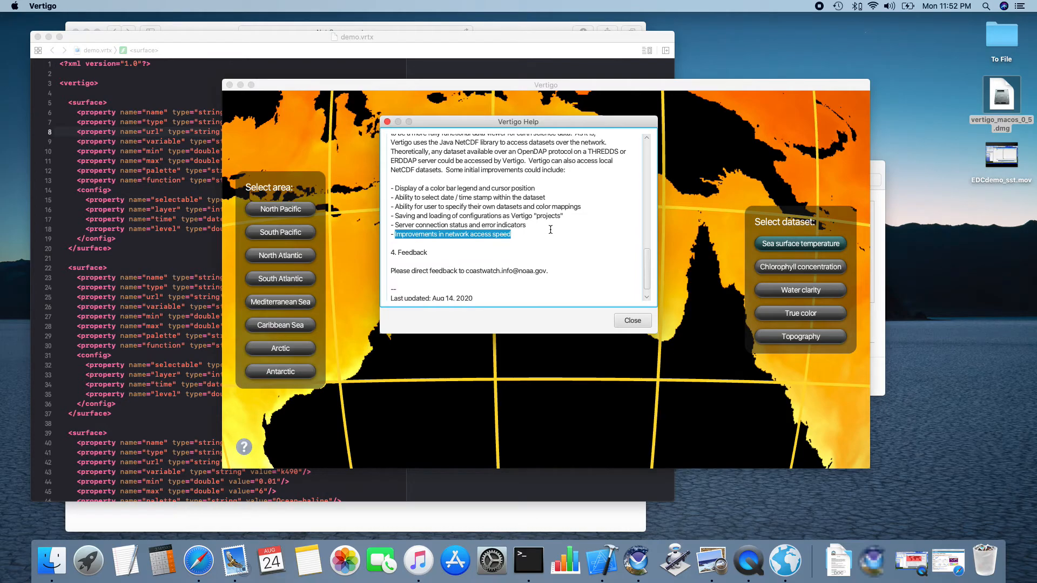
Step: Close the help, zoom out to the globe and rotate it from Australia to the North Pacific
left_click(630, 324)
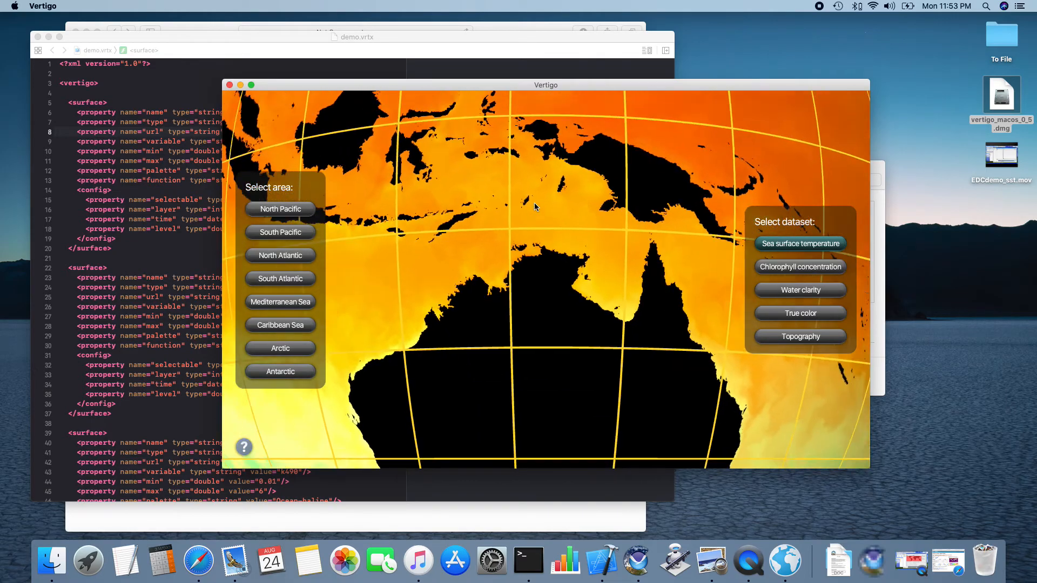
scroll(534, 202, "down", 5)
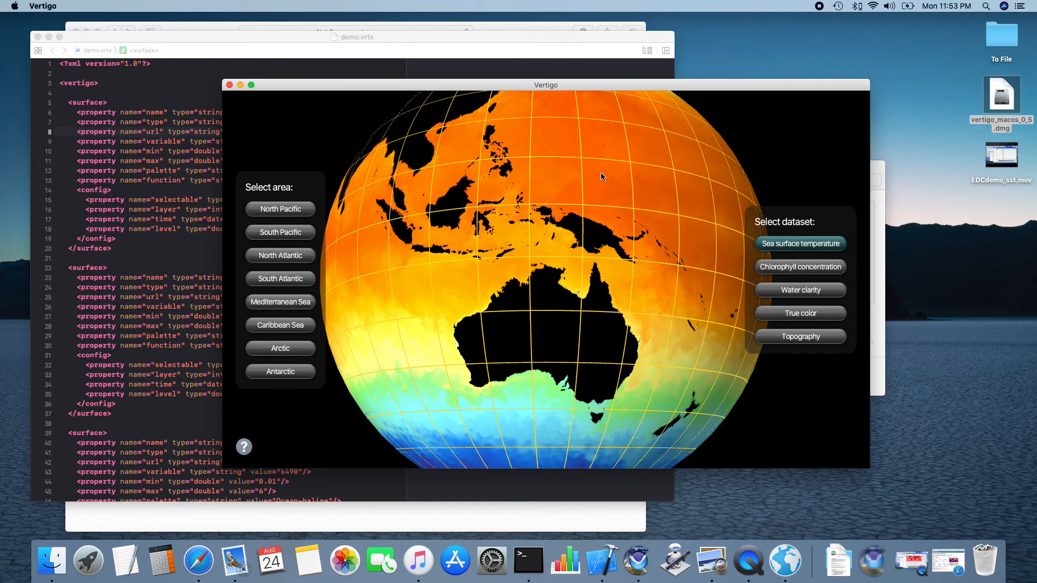
left_click_drag(599, 175, 593, 244)
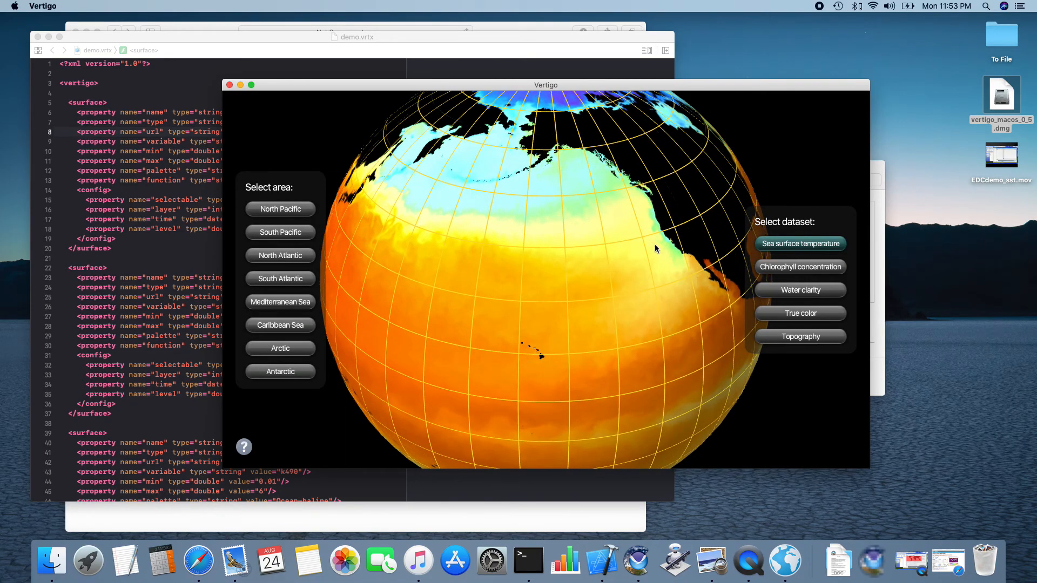